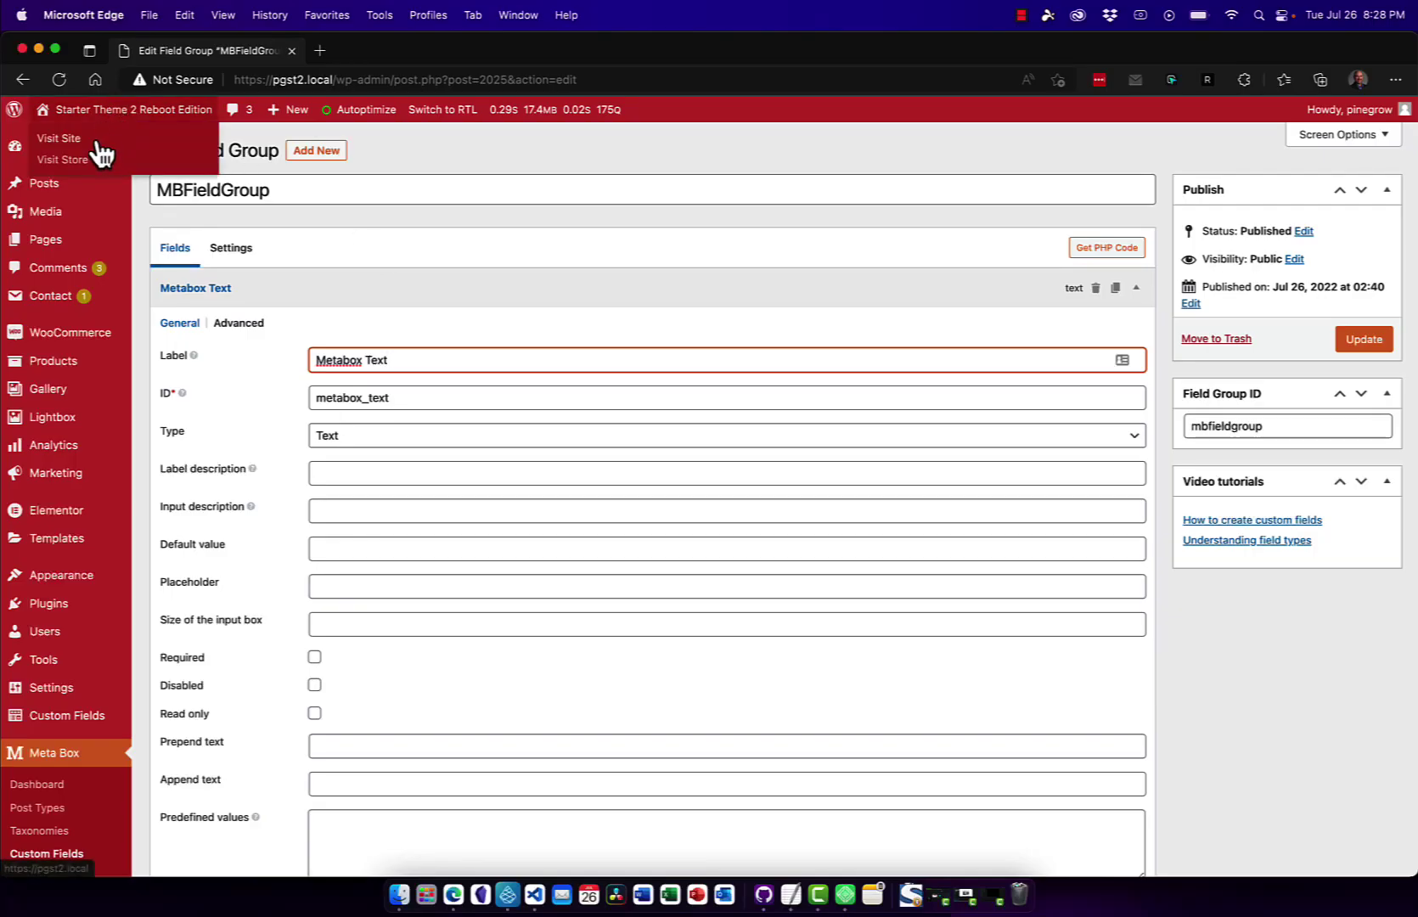
Go from WordPress admin to the live site's front page
click(62, 139)
scroll(842, 444, down, 5)
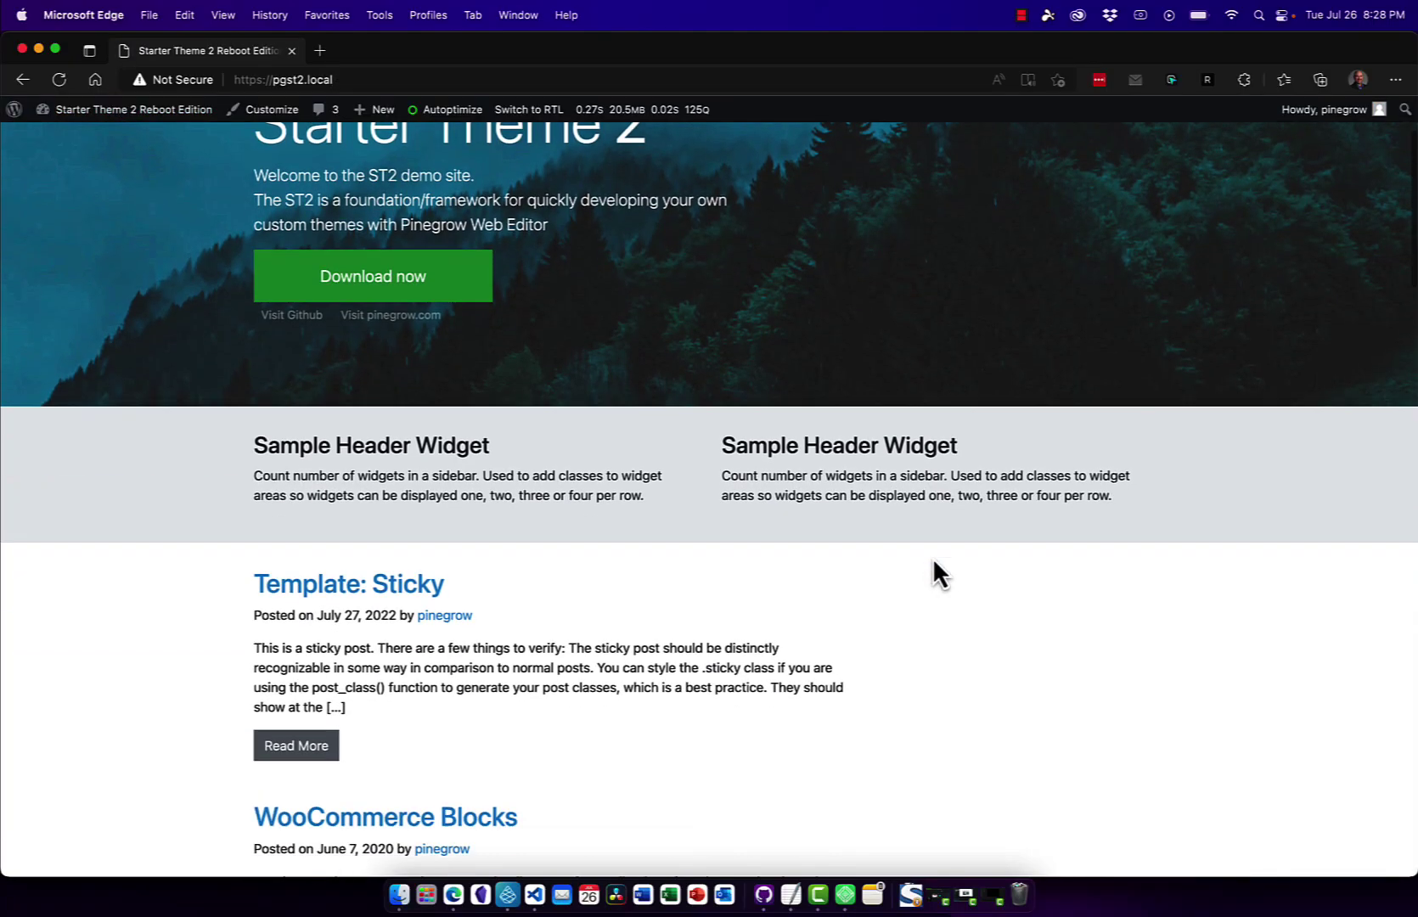
scroll(934, 558, down, 3)
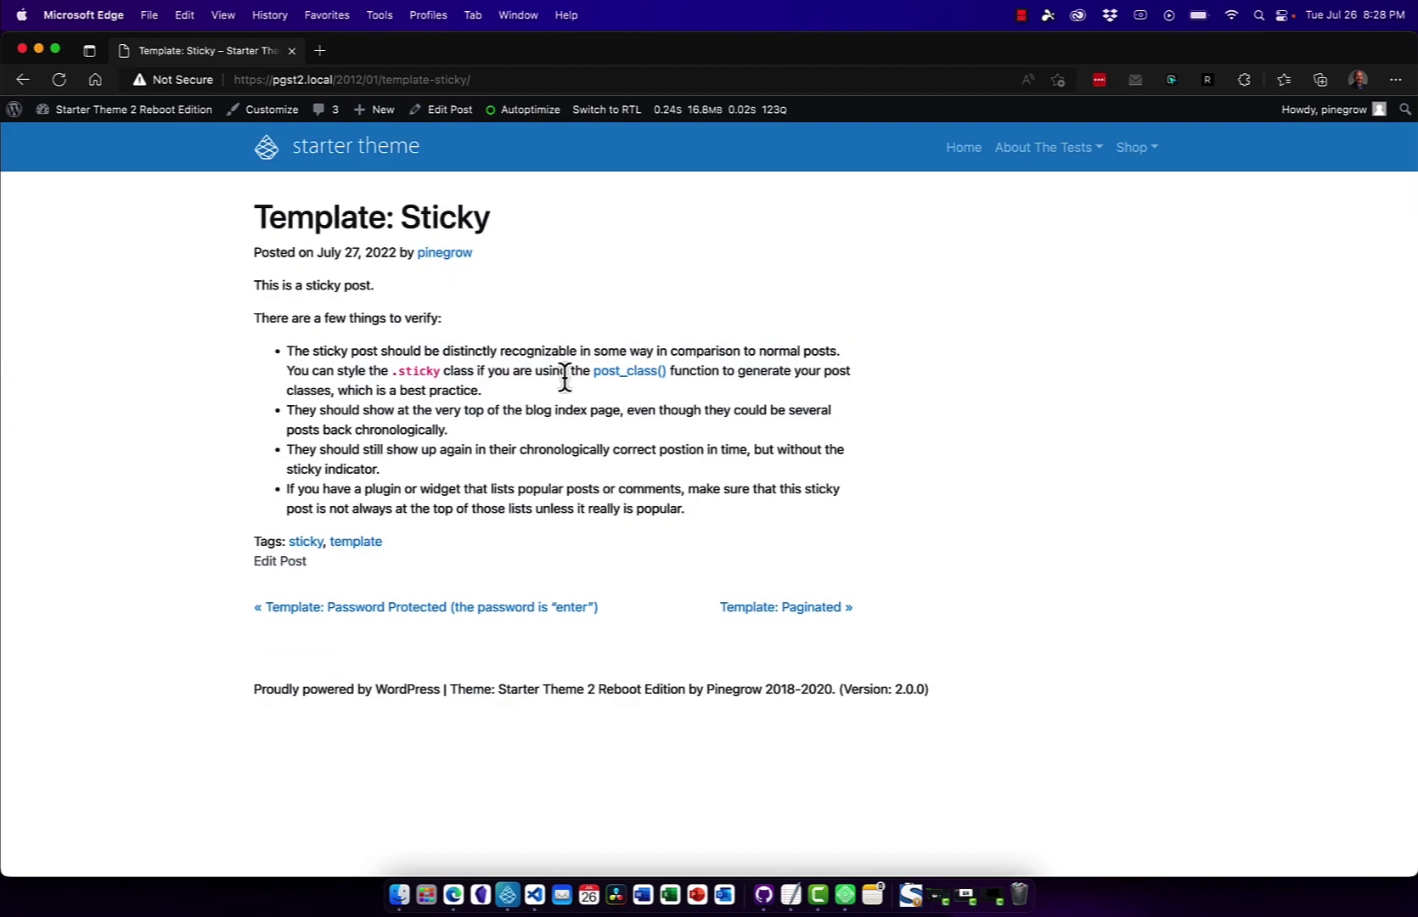
Give the sticky post's fields Custom Metabox Text and Custom ACF Text, update, and view the site
click(449, 109)
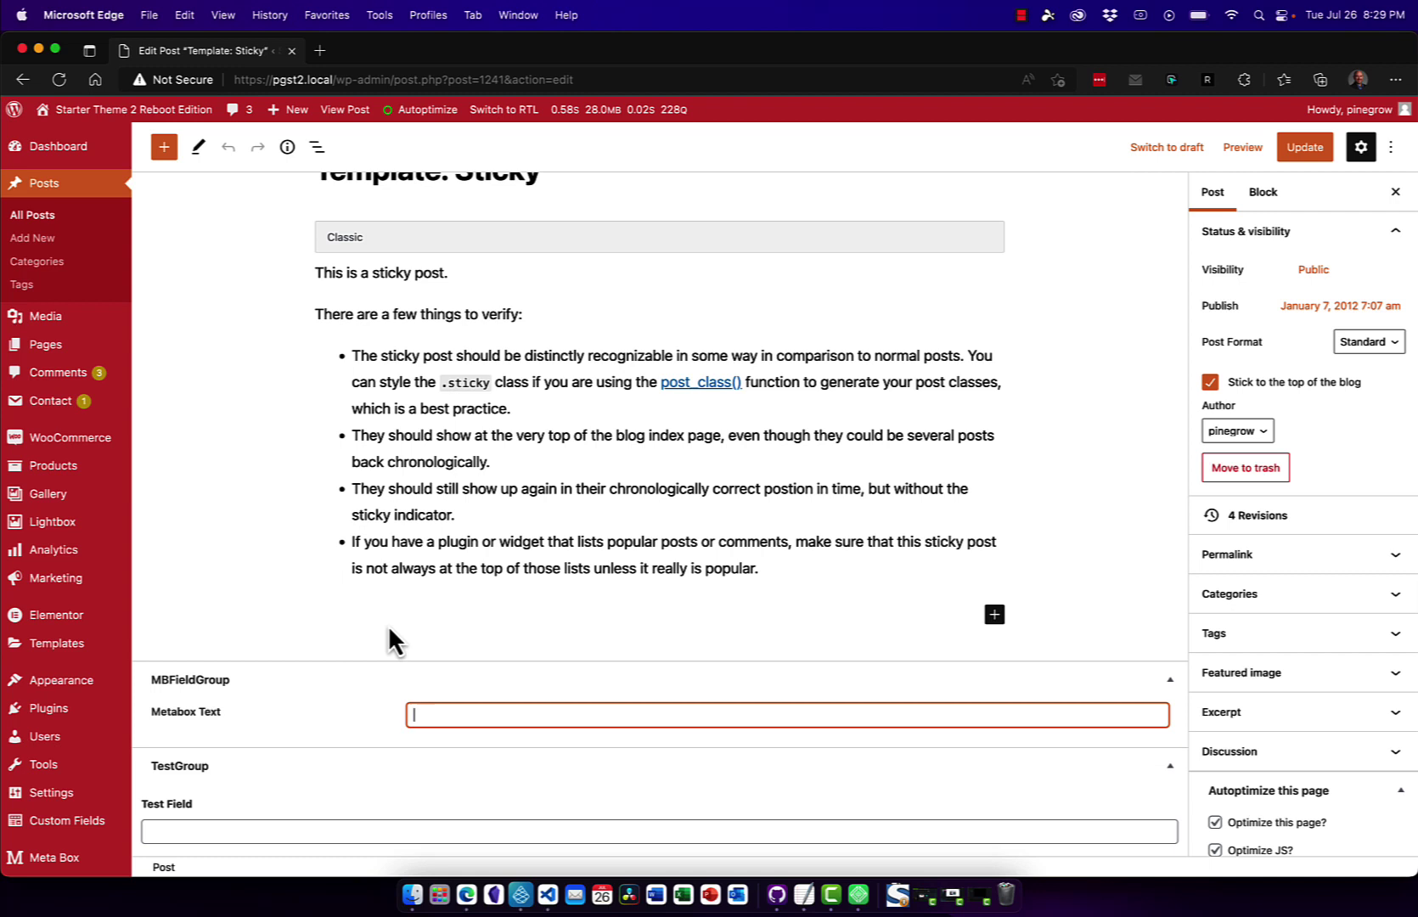
text(Custom Metabox Text)
key(Tab)
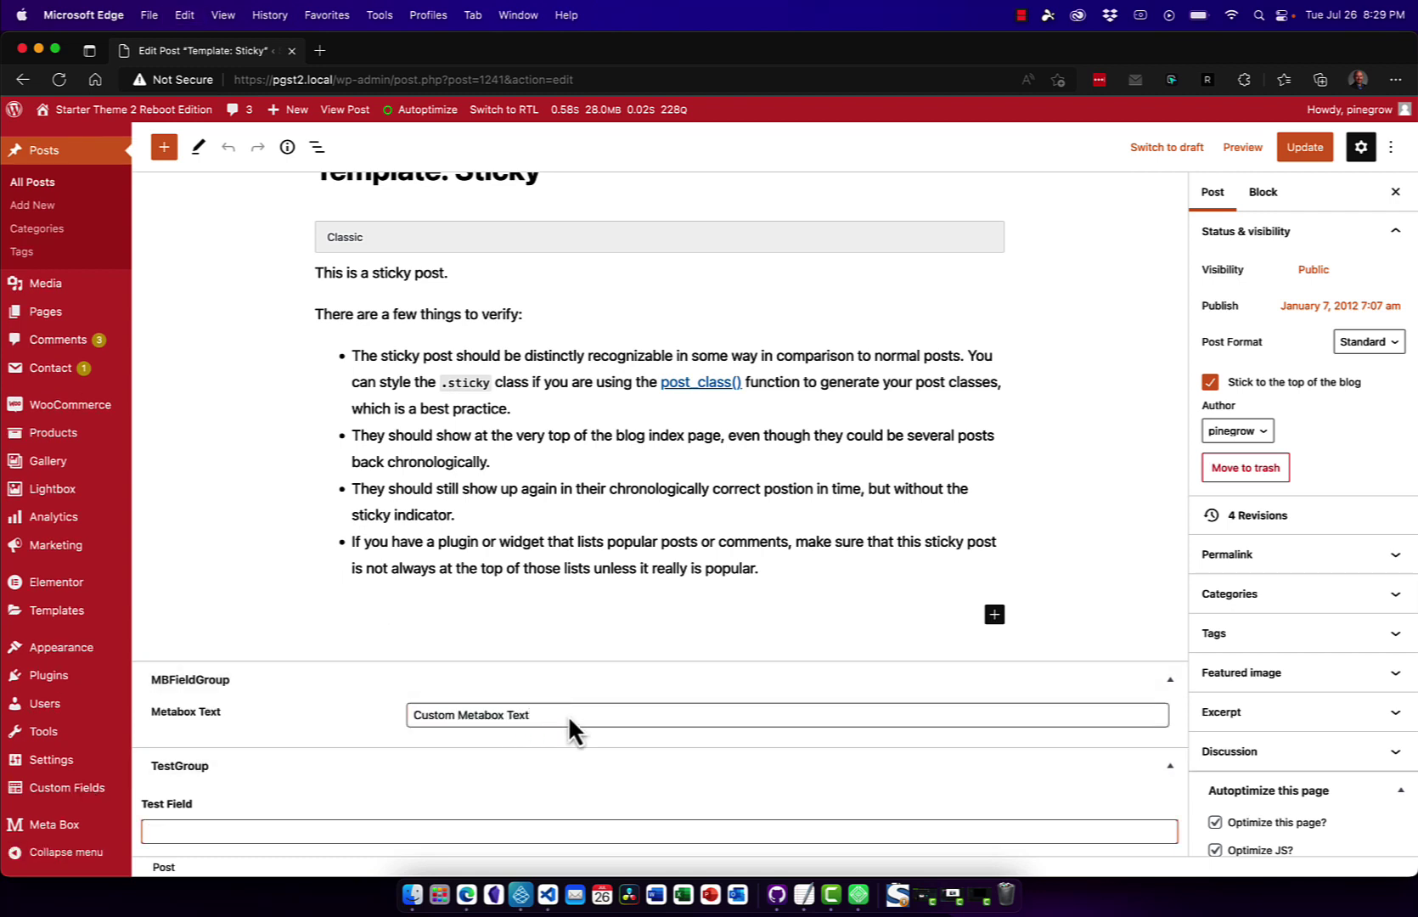
text(Custom ACF Text)
key(super+s)
click(148, 154)
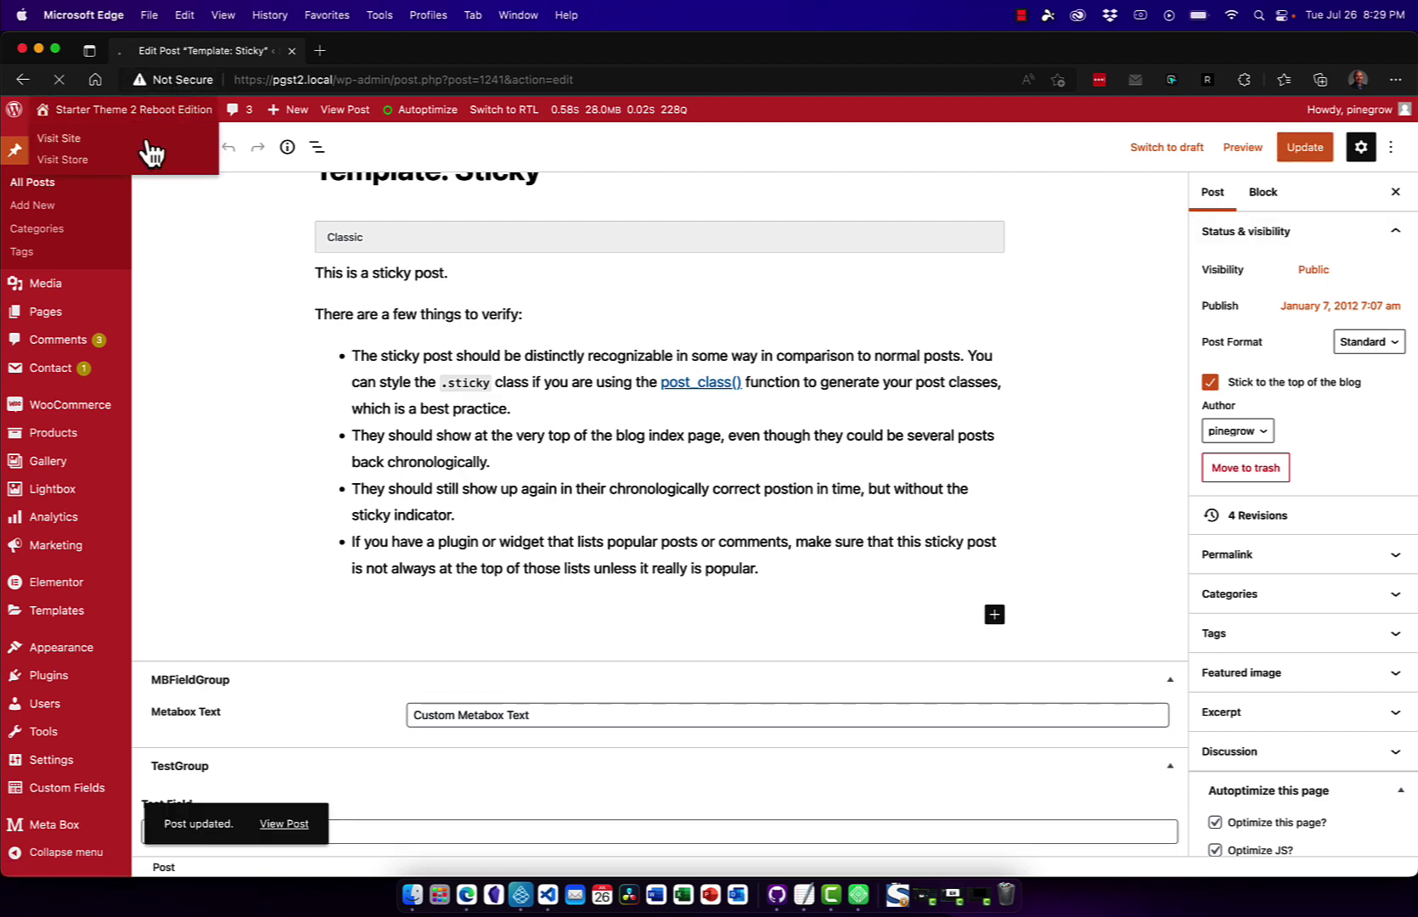
scroll(710, 595, down, 4)
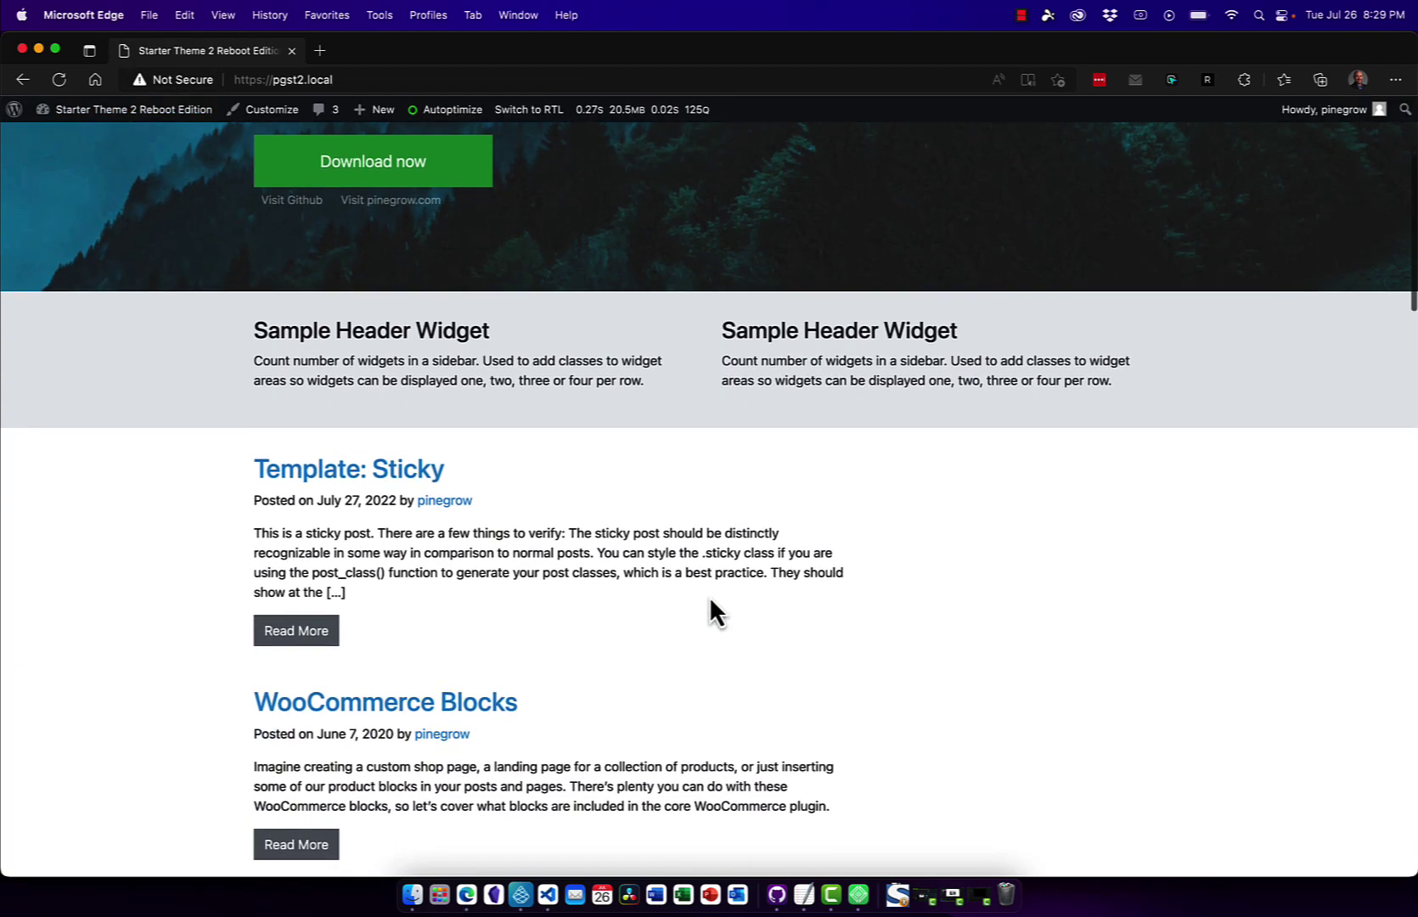
scroll(709, 596, up, 1)
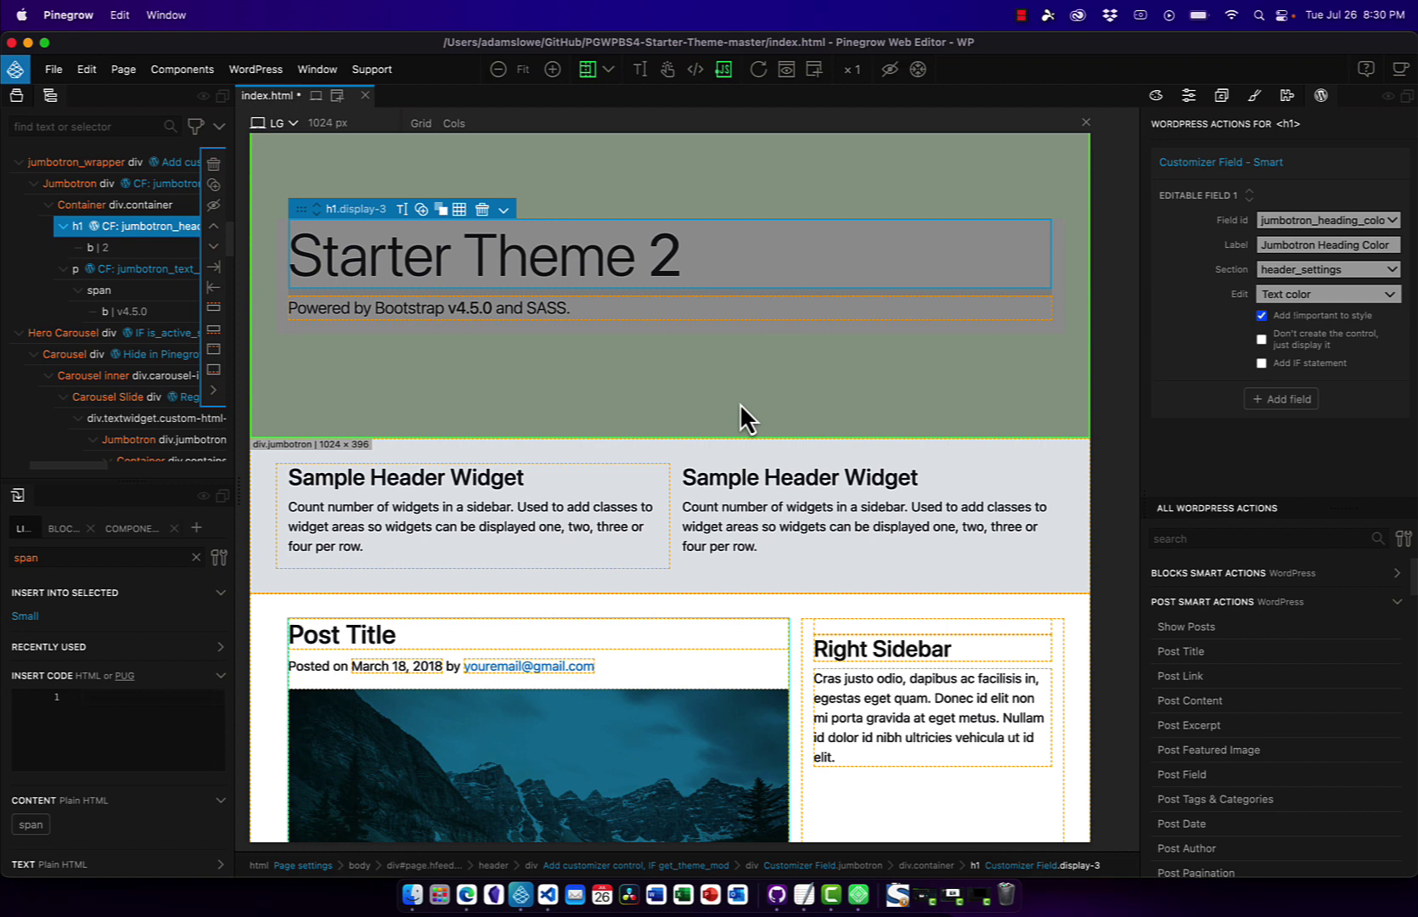
Insert a placeholder span right after the h2 Post Title and save the template
click(398, 642)
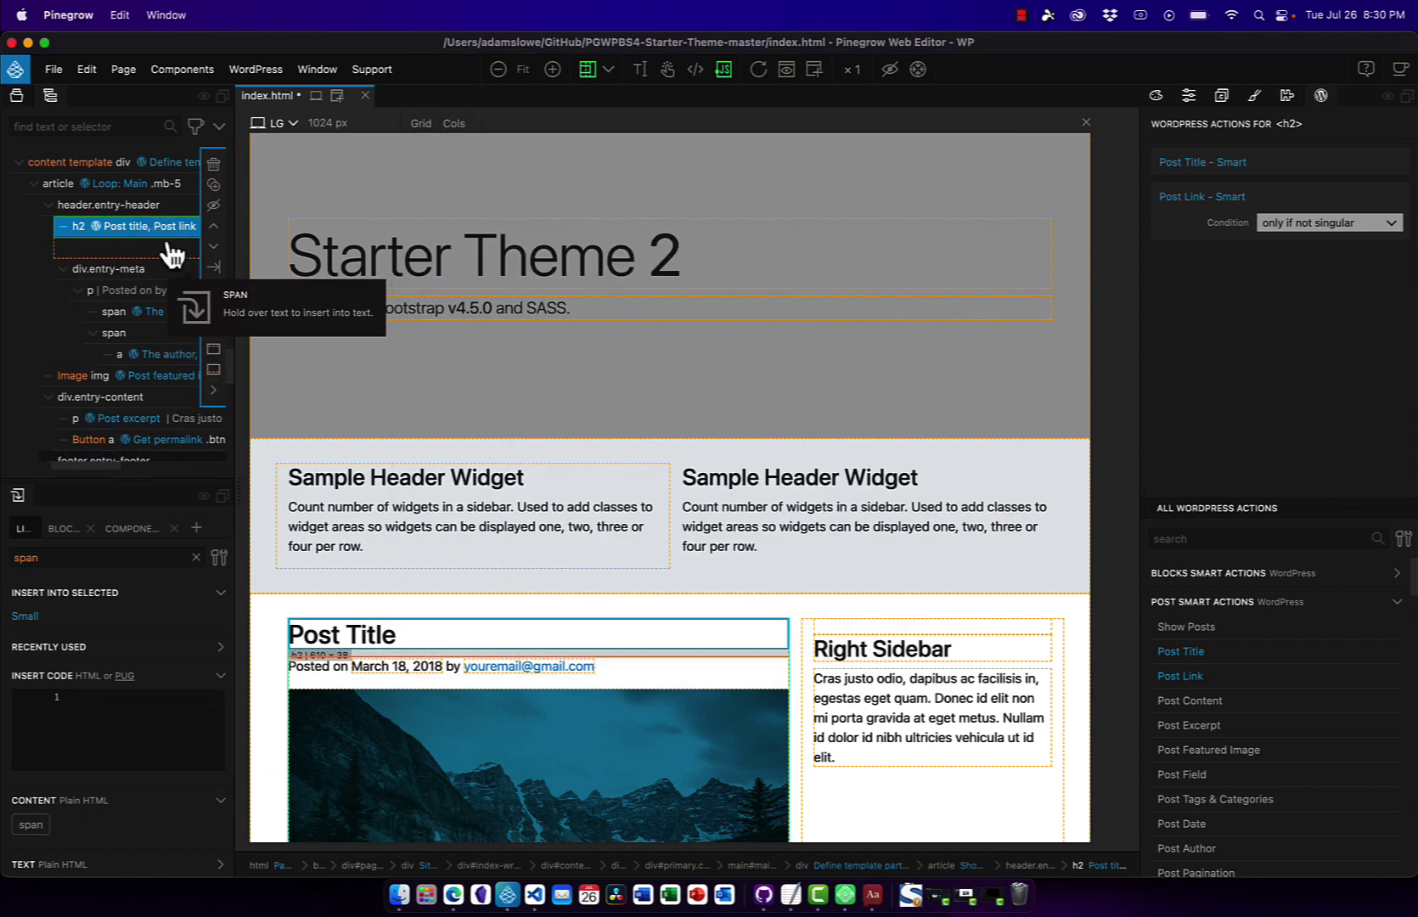
drag(34, 824, 169, 238)
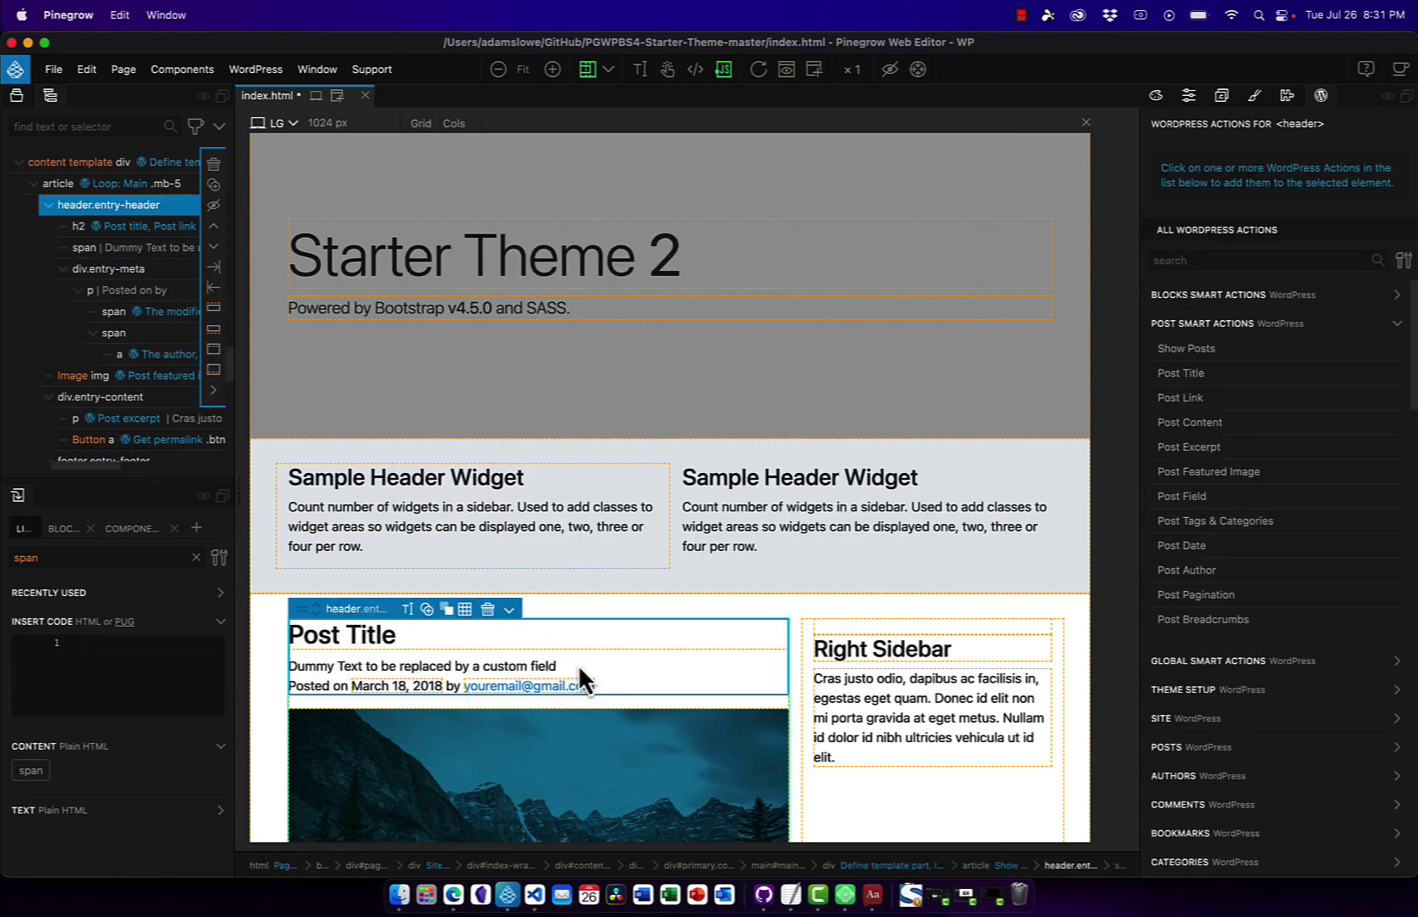
key(super+s)
Refresh the live site in Edge to check the new span line, then return to Pinegrow
key(super+Tab)
click(59, 80)
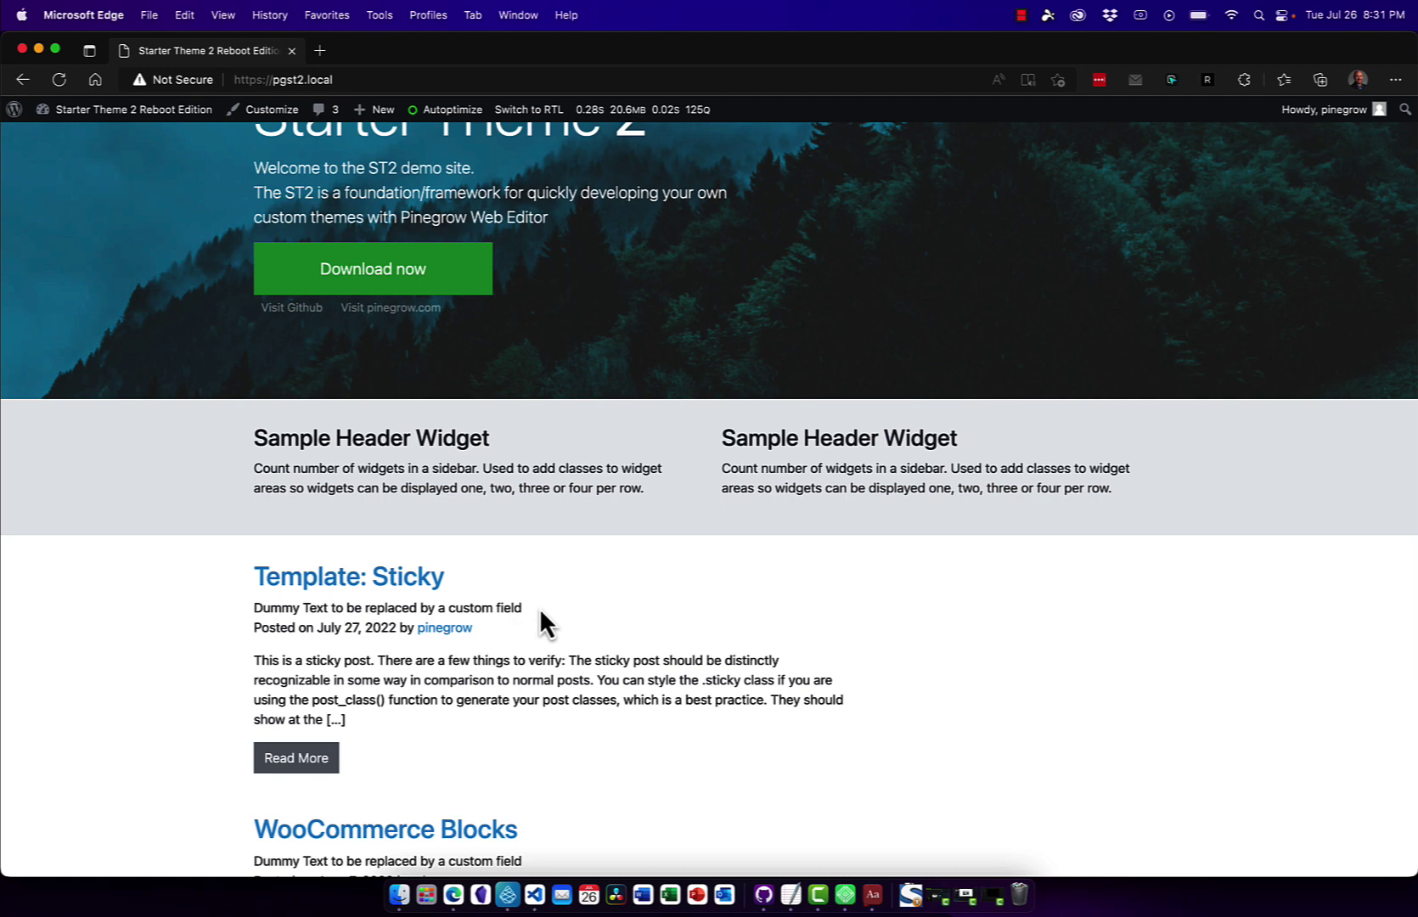
key(super+Tab)
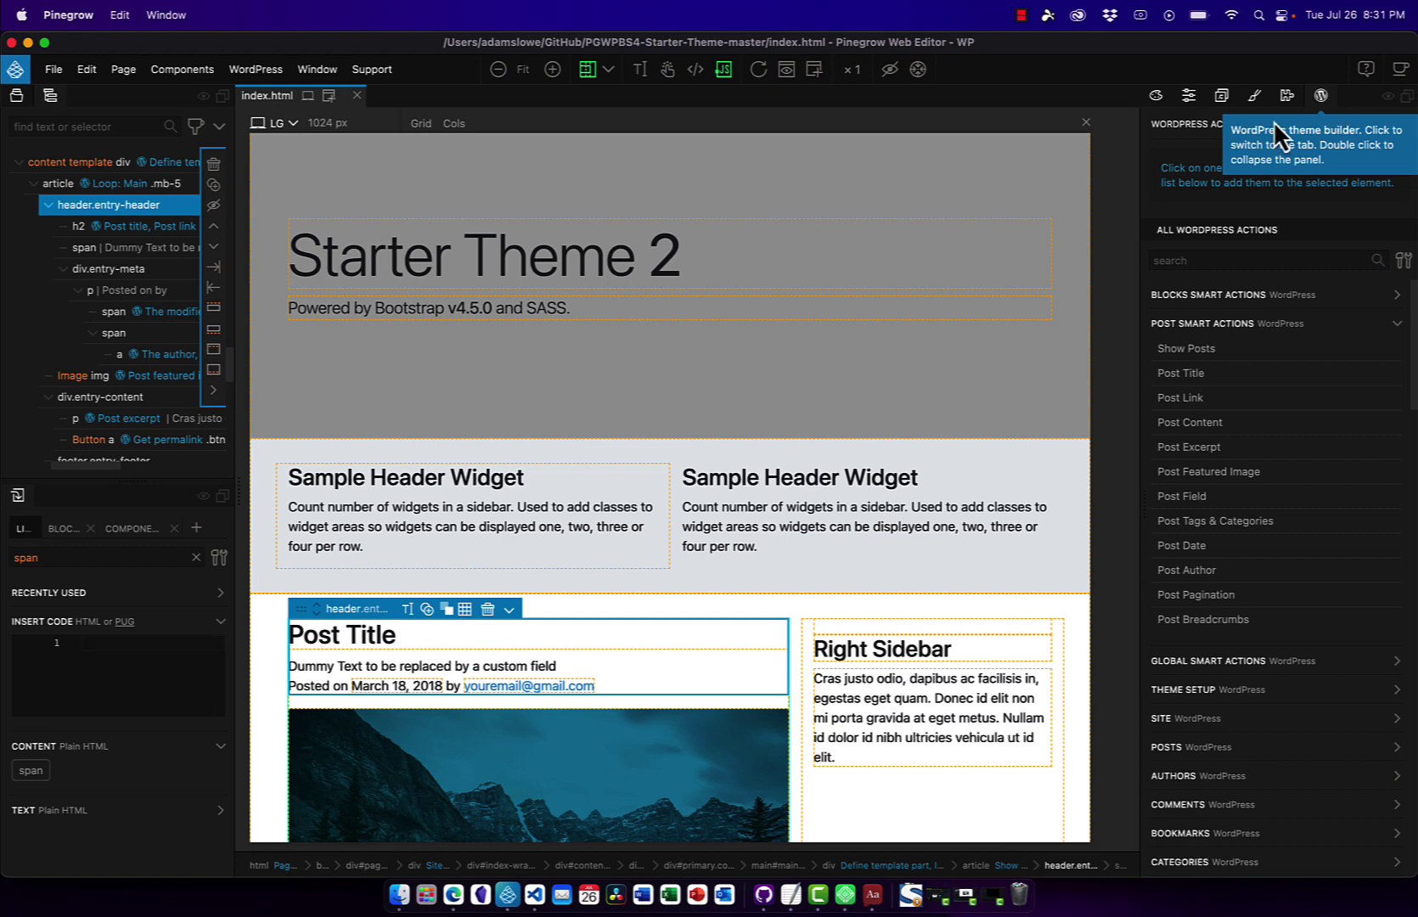
Bind the placeholder span to test_field with a Post Field action and reload the live site
click(434, 667)
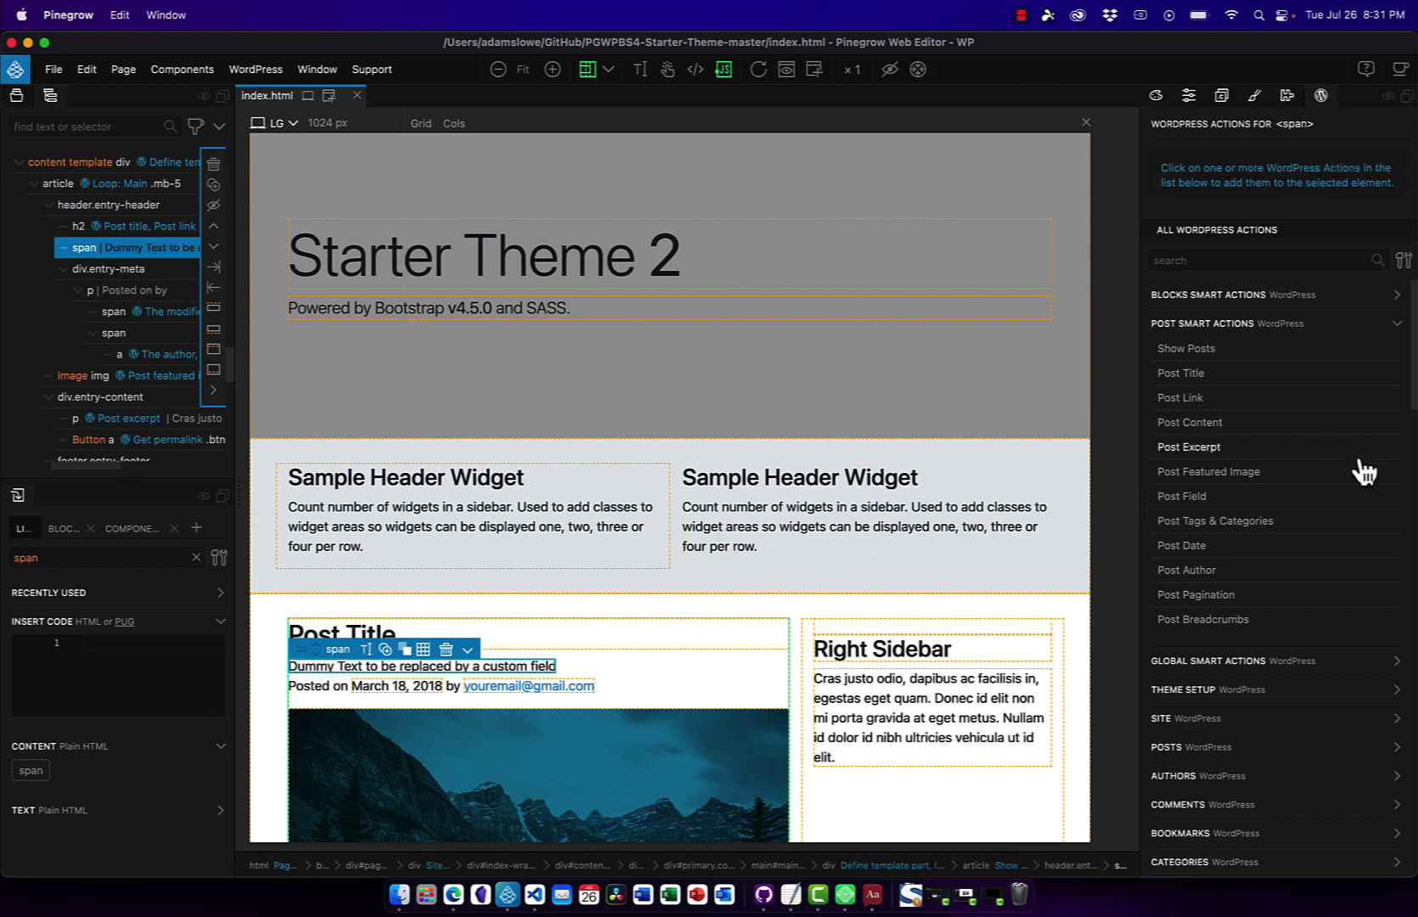
click(1195, 496)
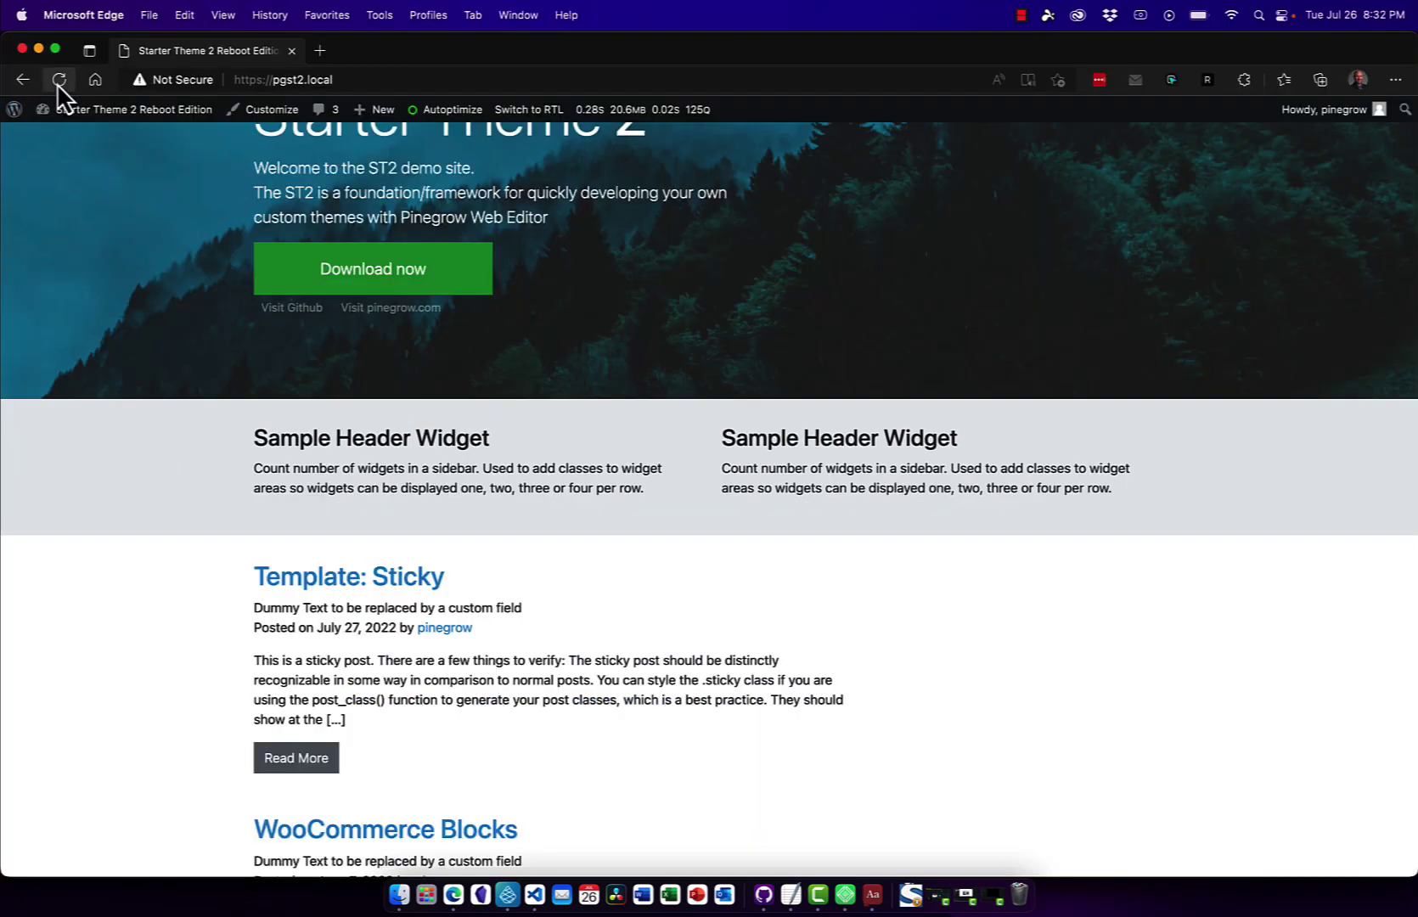
click(59, 80)
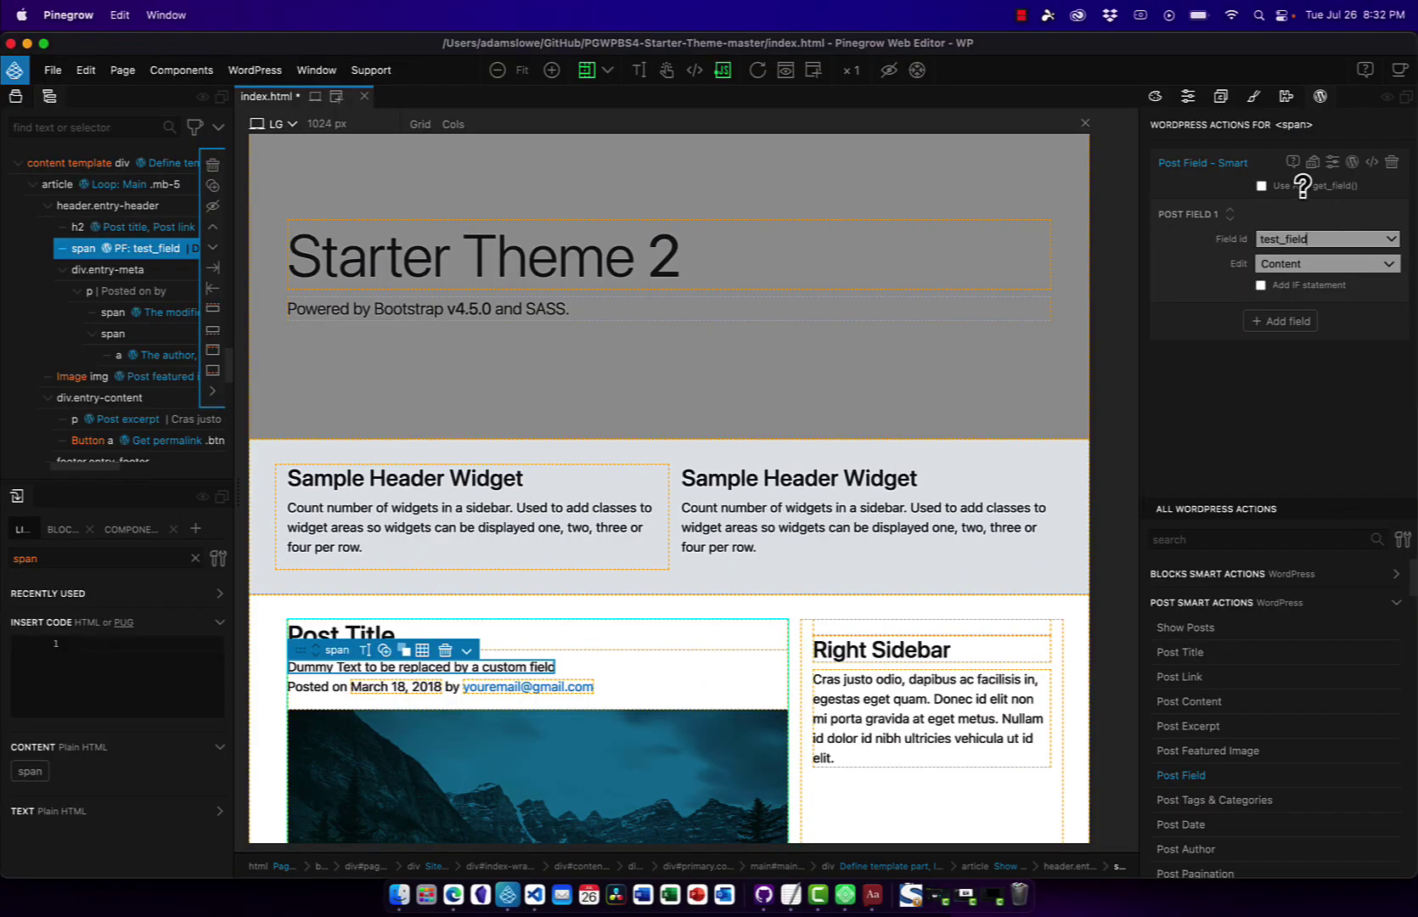
Point the Post Field action at metabox_text without ACF and preview Custom Metabox Text live
click(1260, 187)
key(super+s)
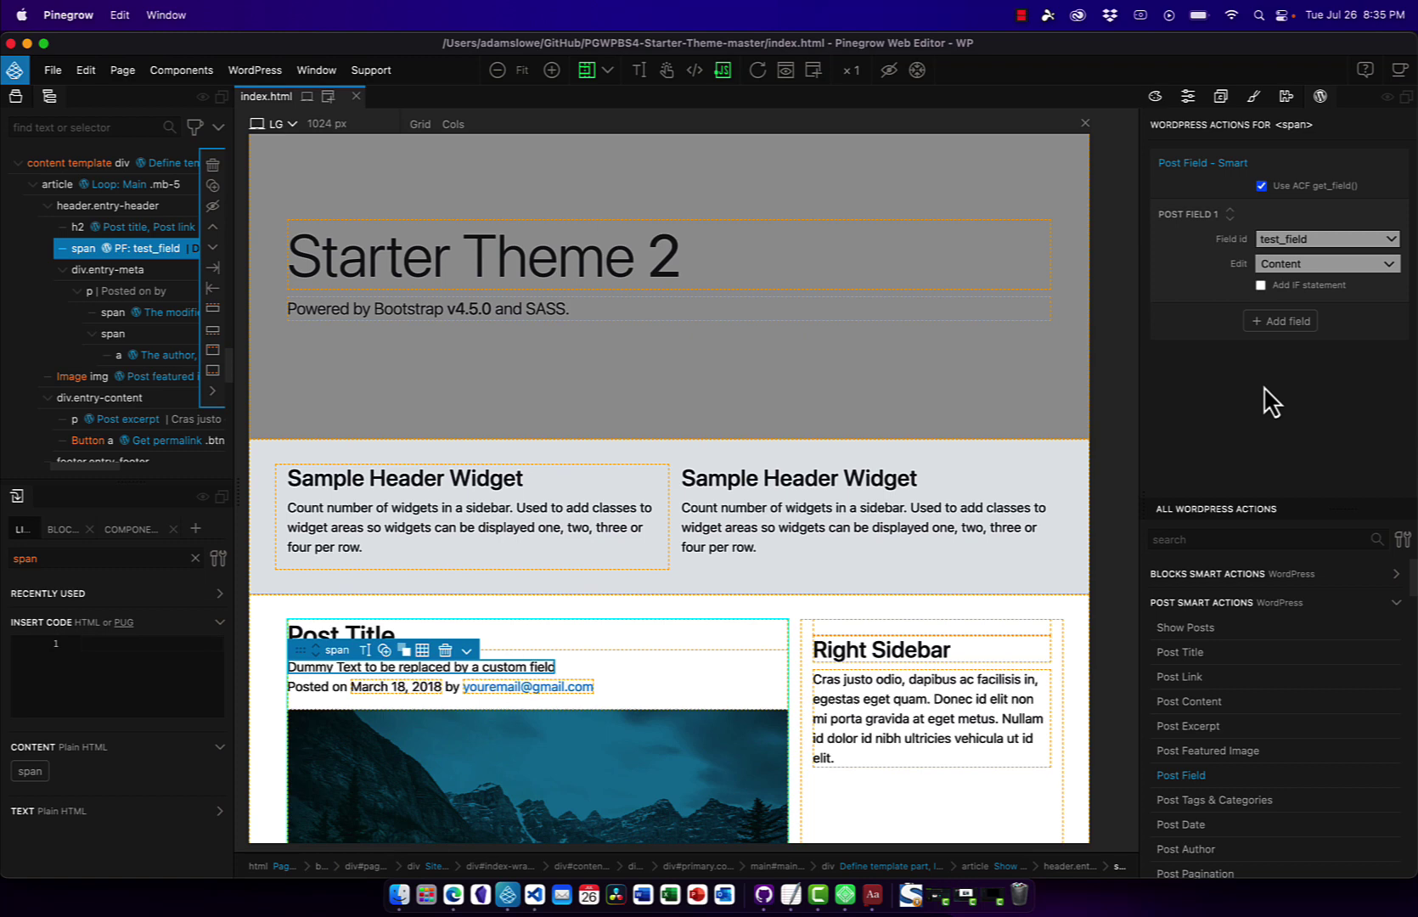
click(1261, 187)
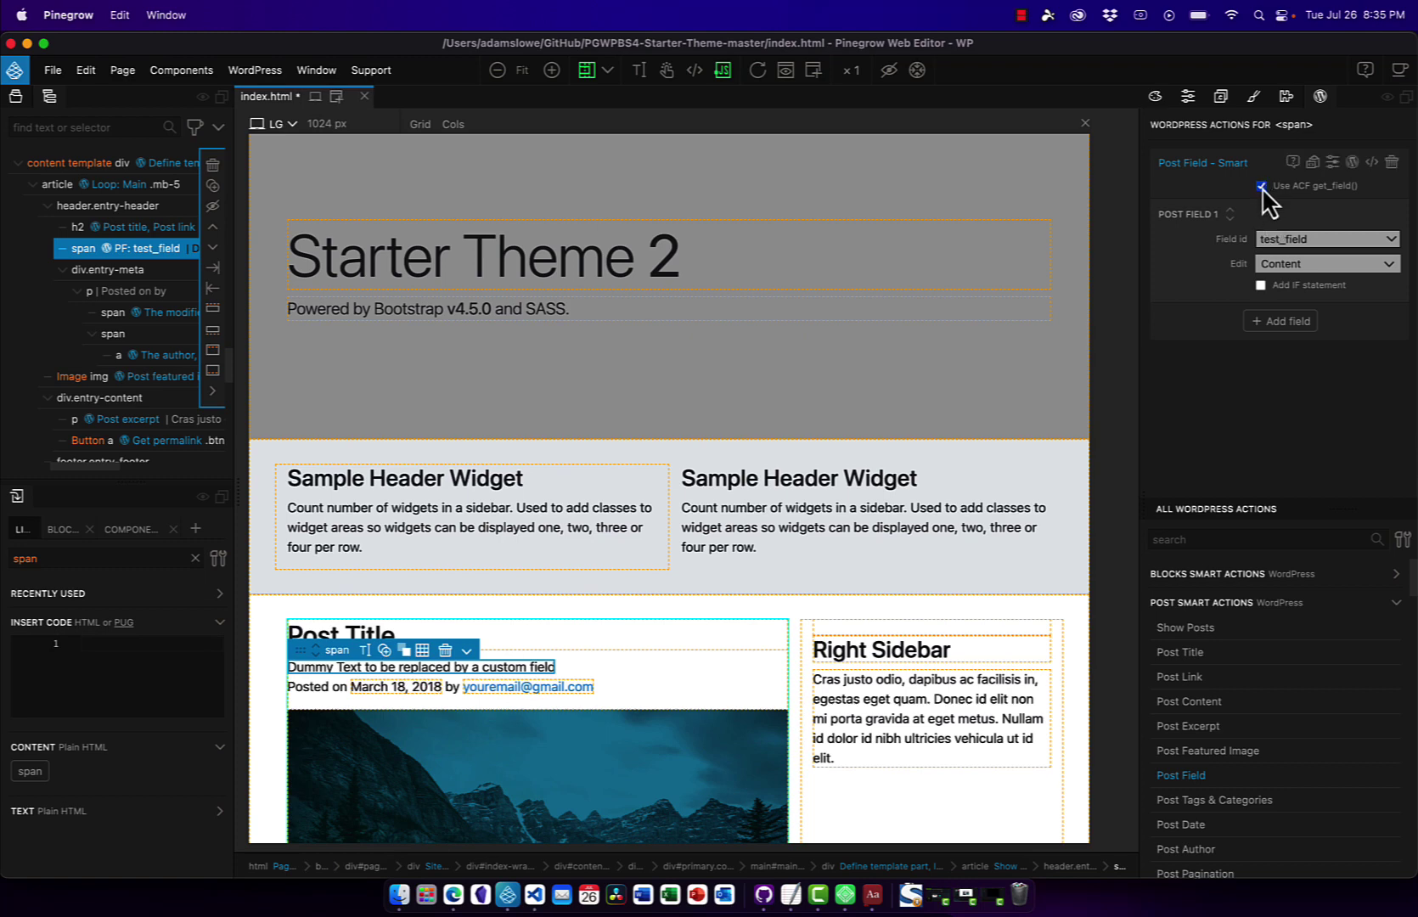
click(1263, 186)
key(super+Tab)
click(59, 80)
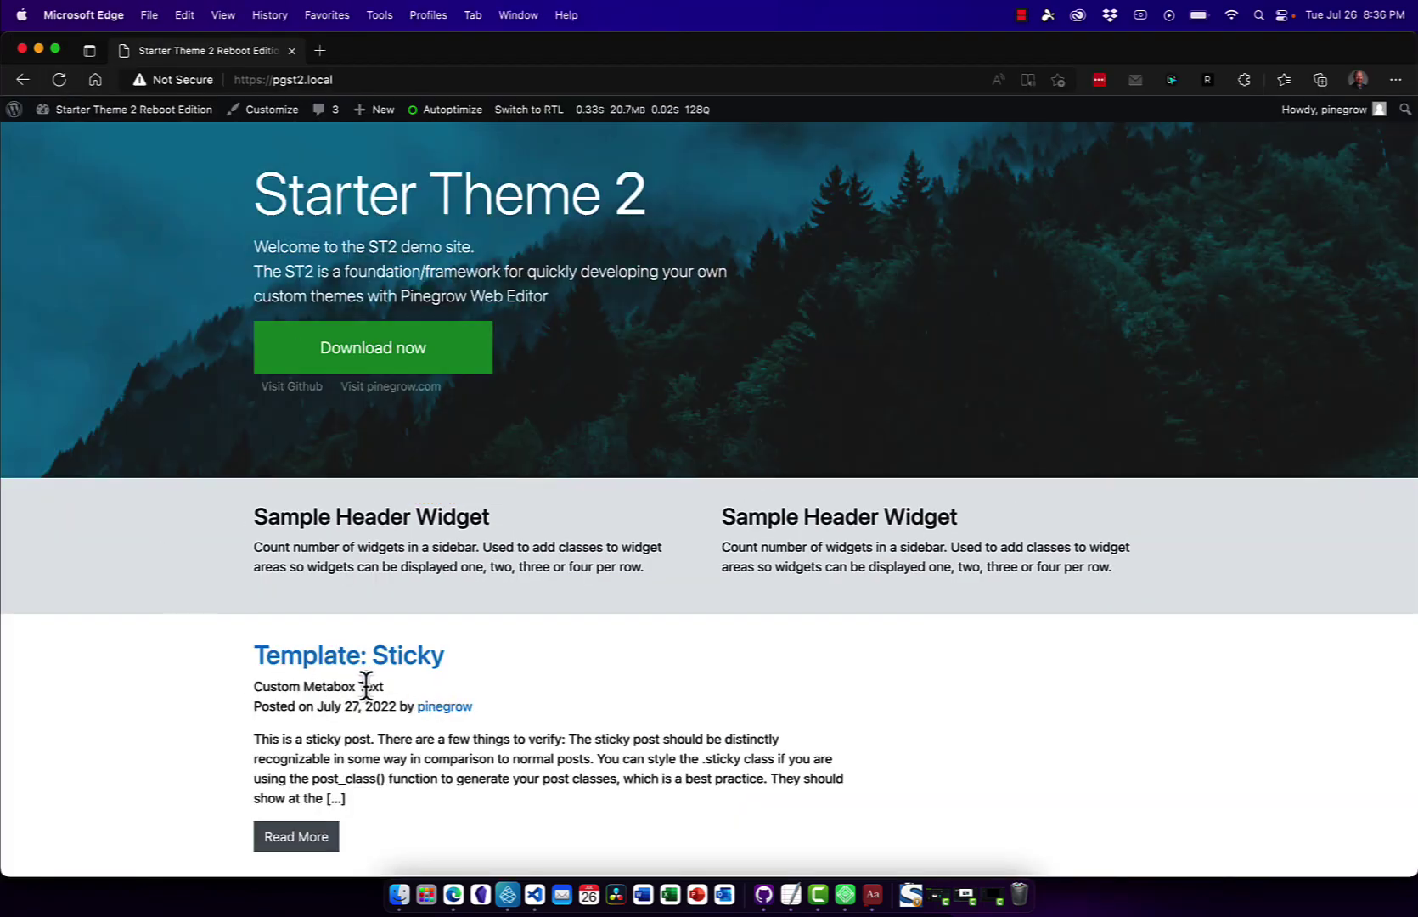
Preview the action's get_post_meta PHP code, then delete the Post Field - Smart action
key(super+Tab)
mouse_move(1203, 163)
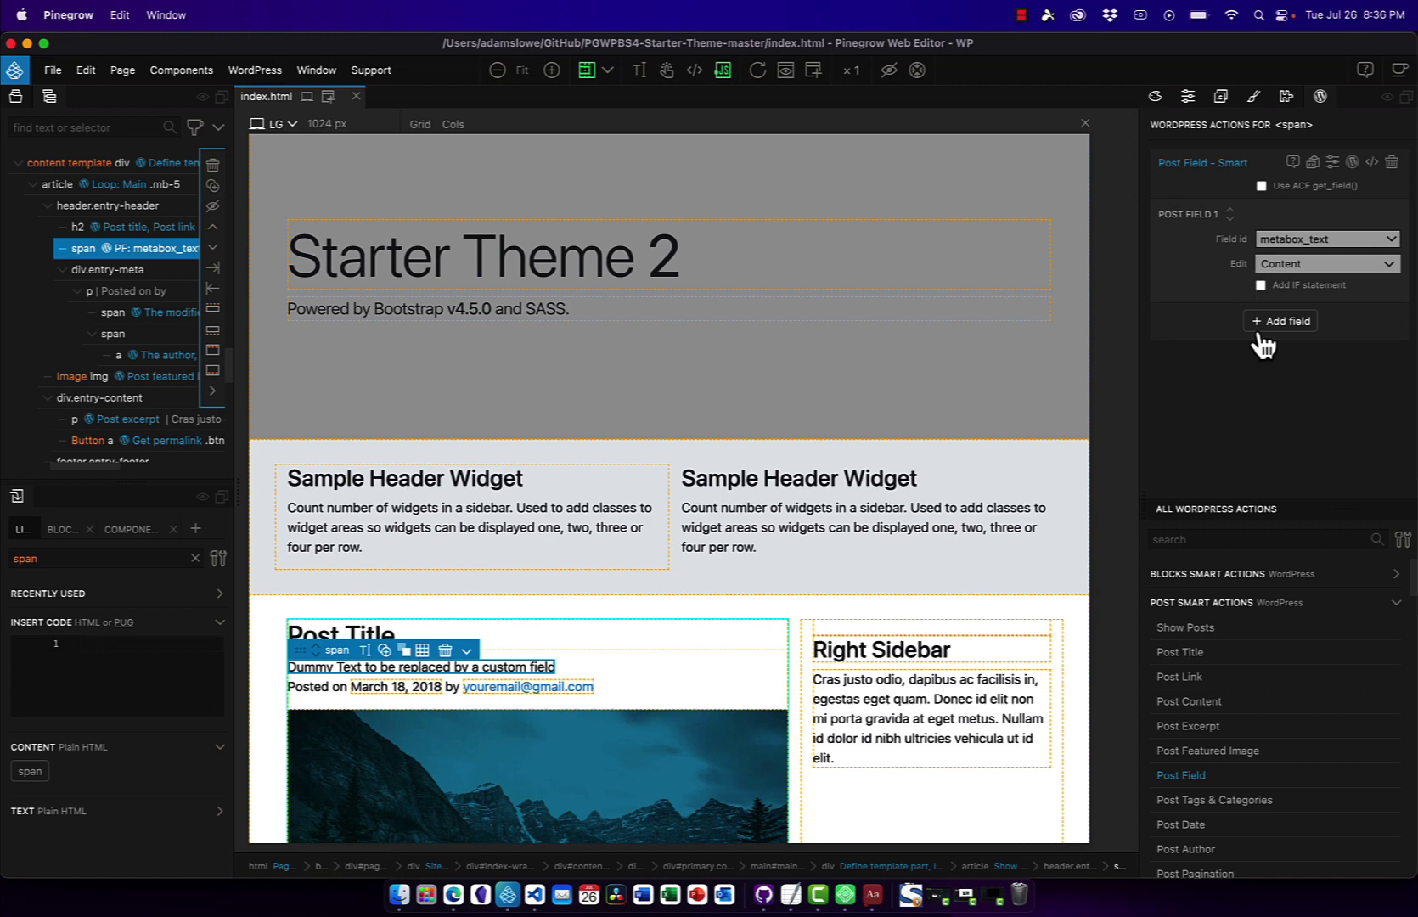
click(1372, 163)
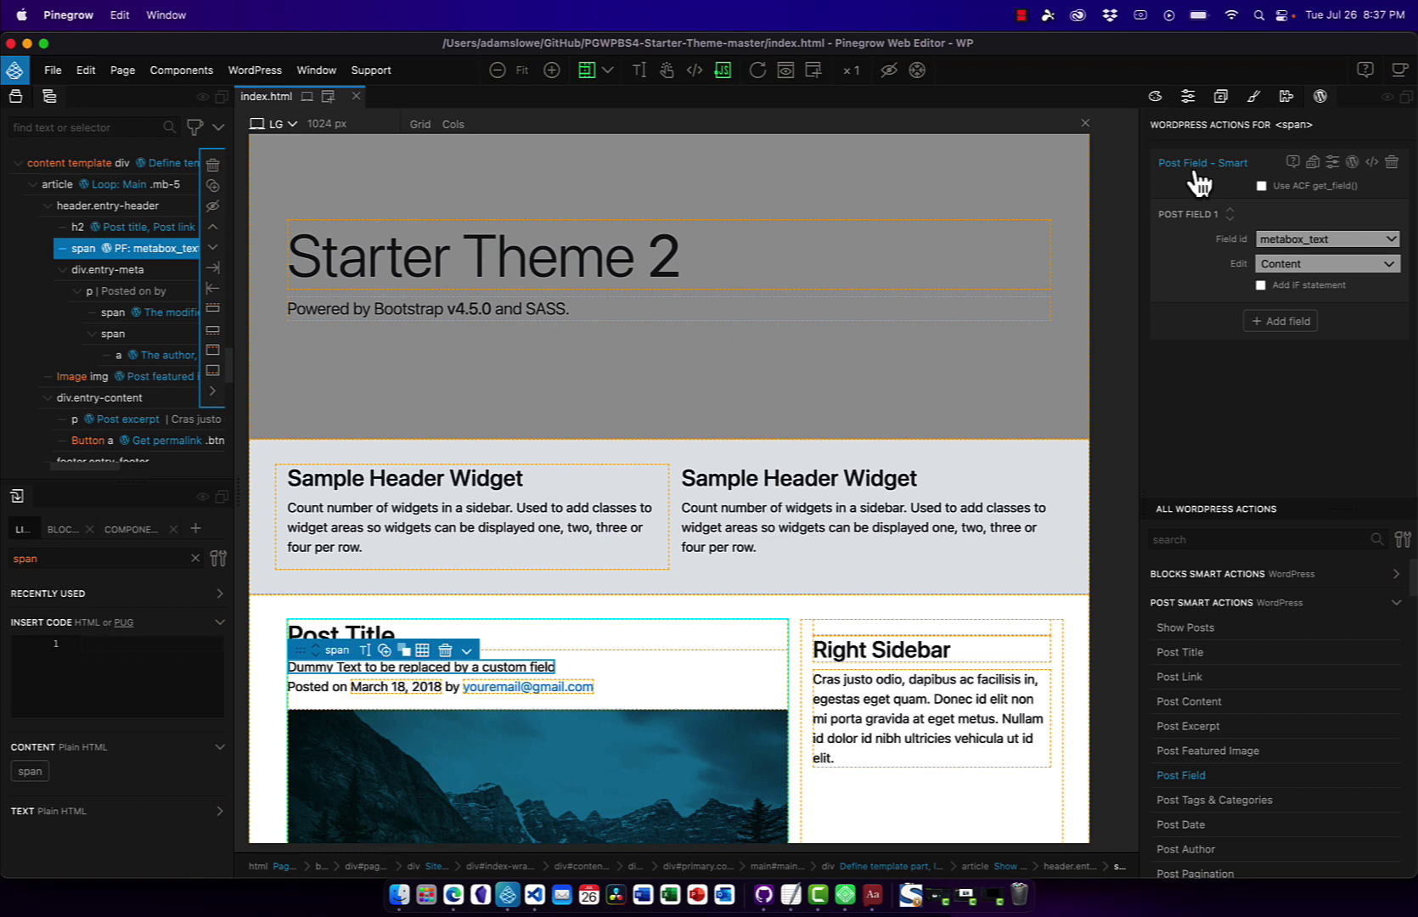
click(1392, 163)
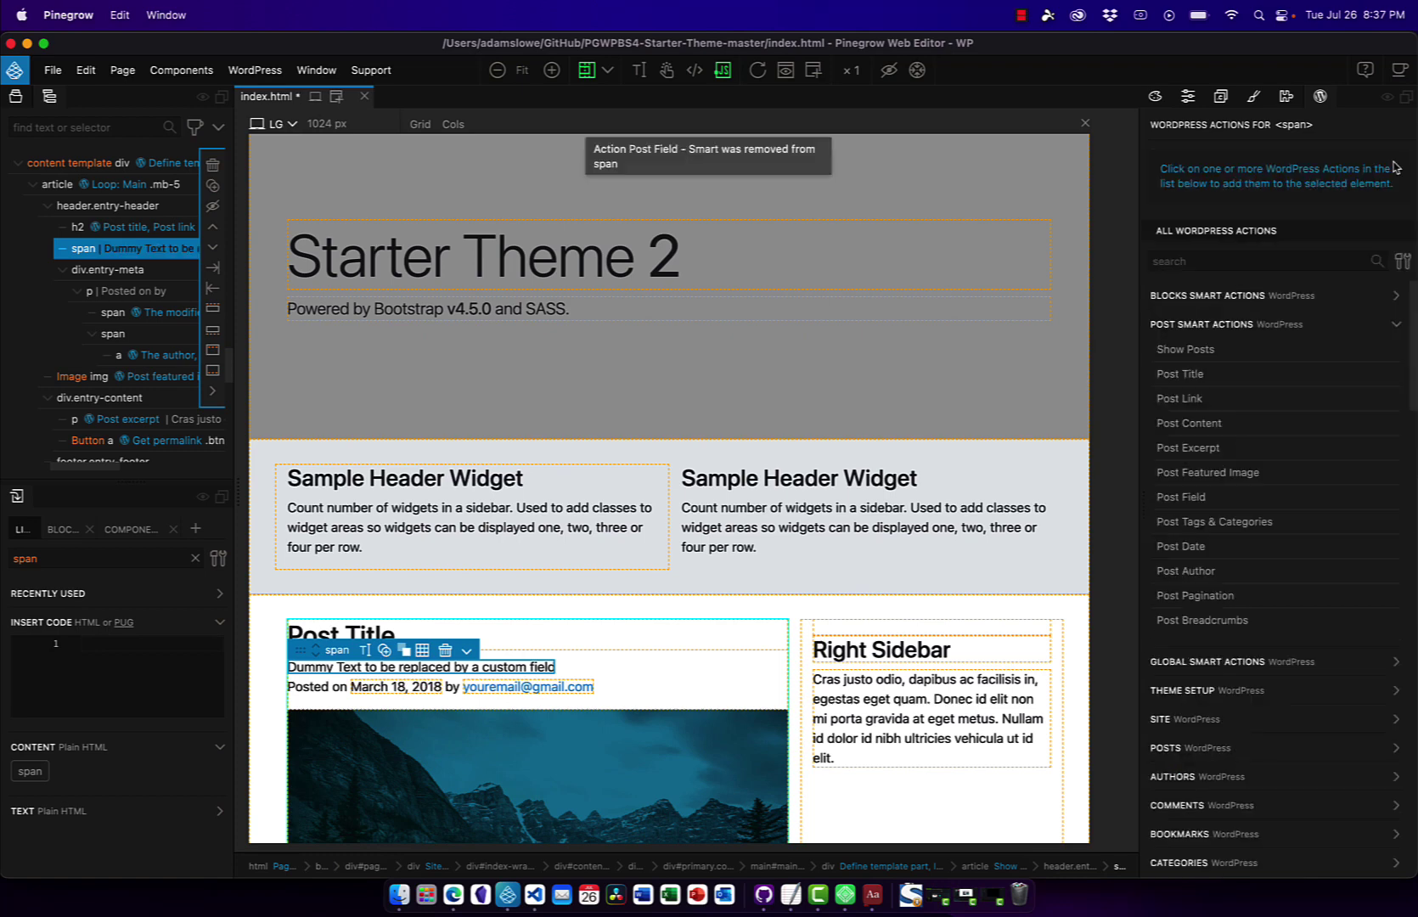
Add a custom-code Function action running rwmb_the_value( 'metabox_text' ), output set to Content
click(1359, 662)
scroll(1359, 665, down, 5)
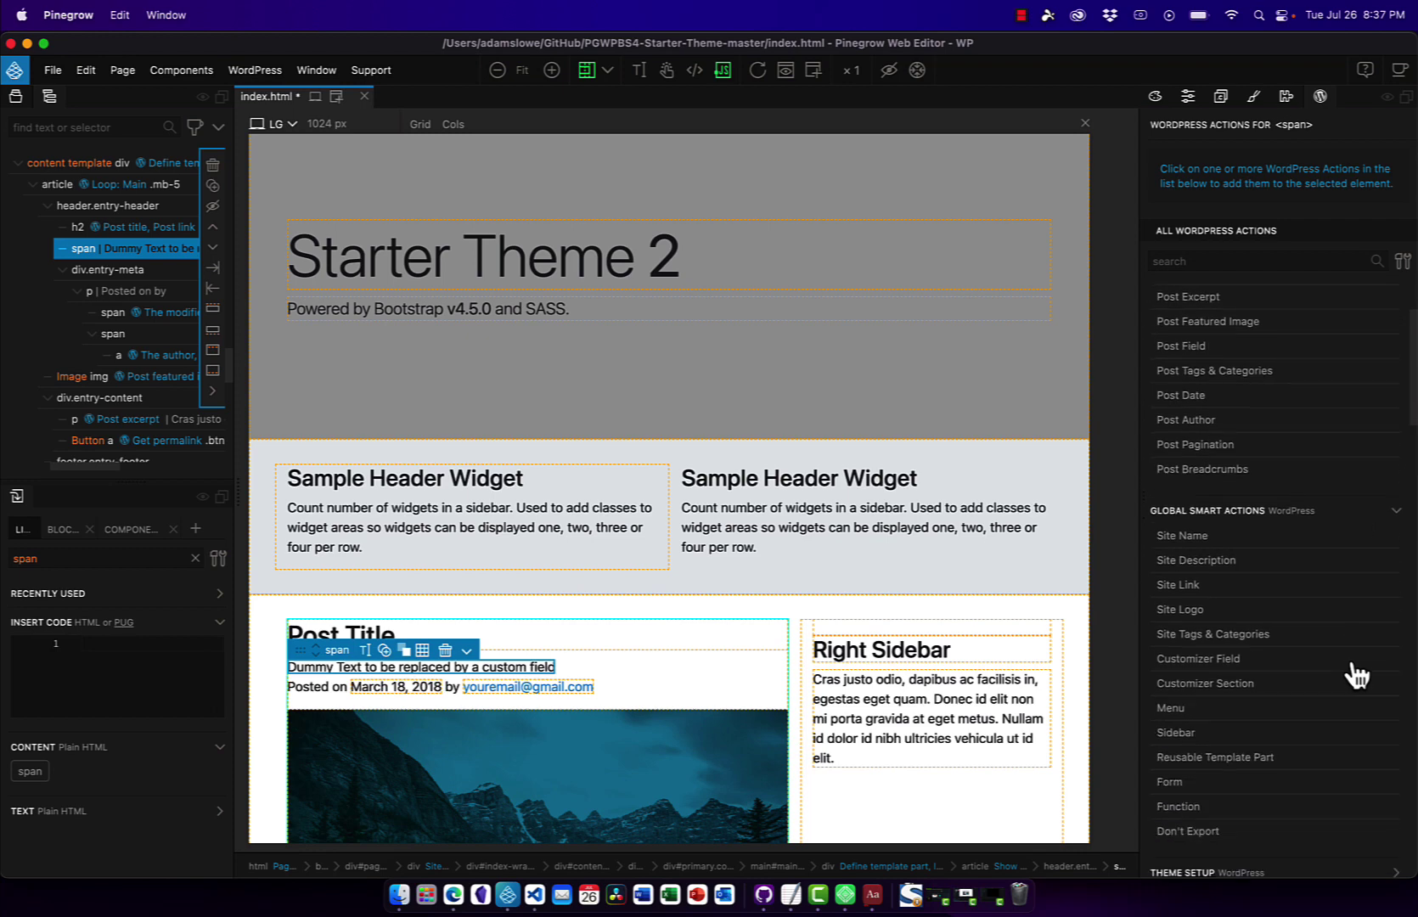
click(1179, 710)
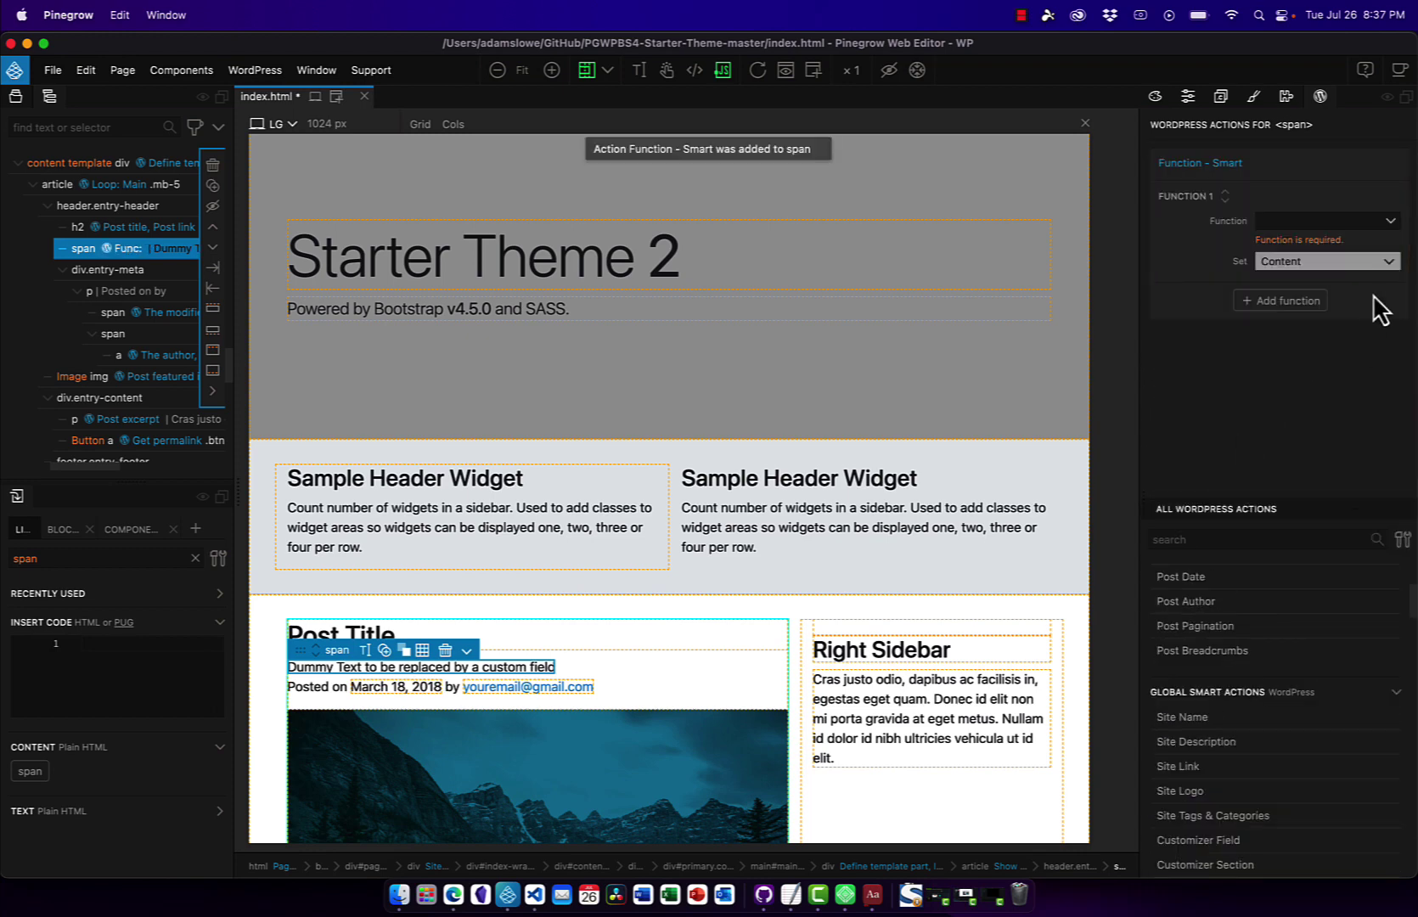
click(1392, 222)
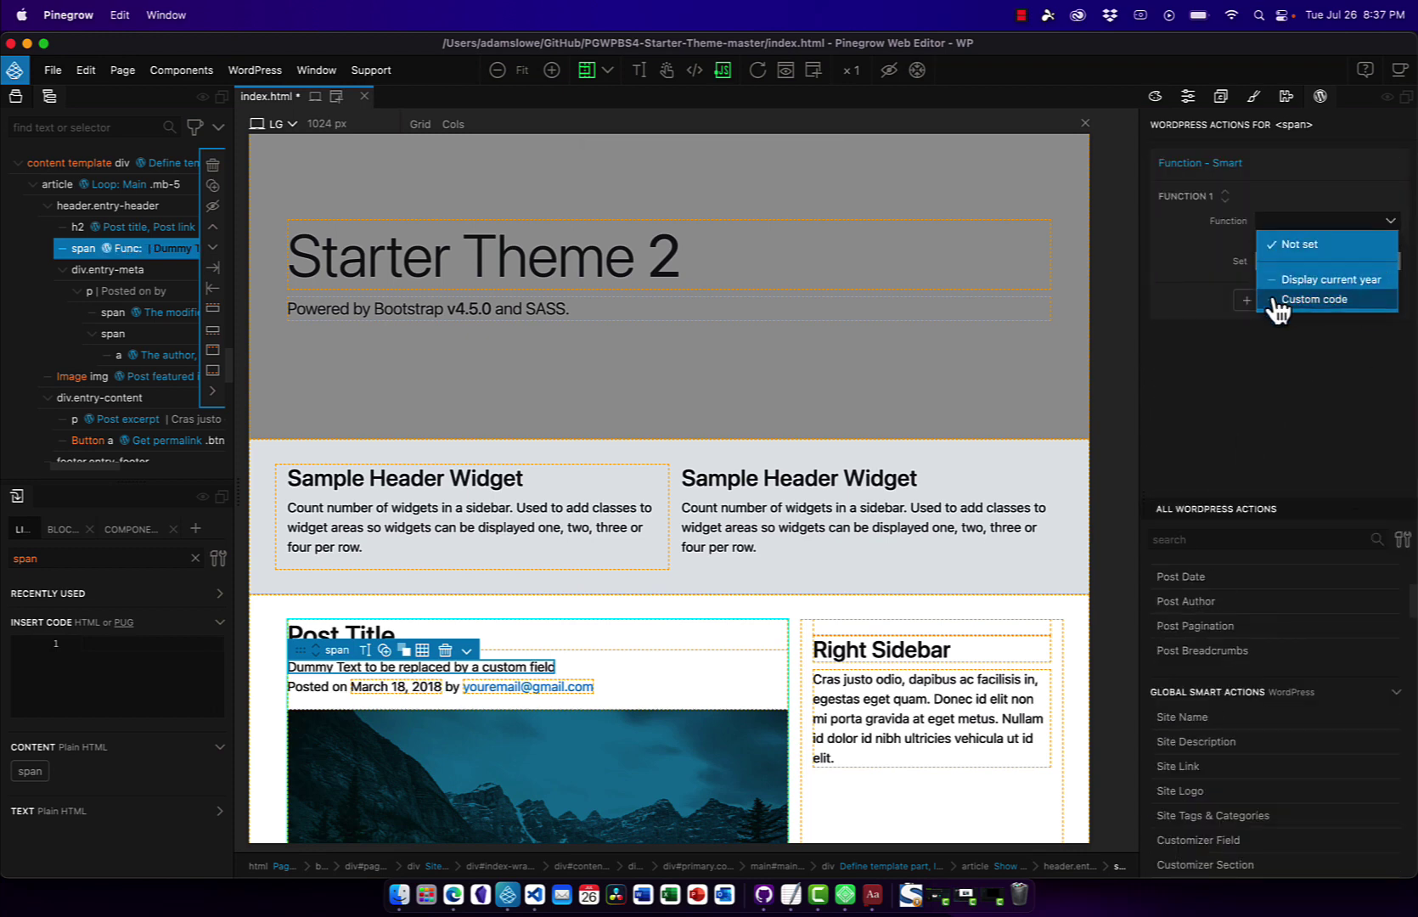
click(1330, 301)
click(1319, 263)
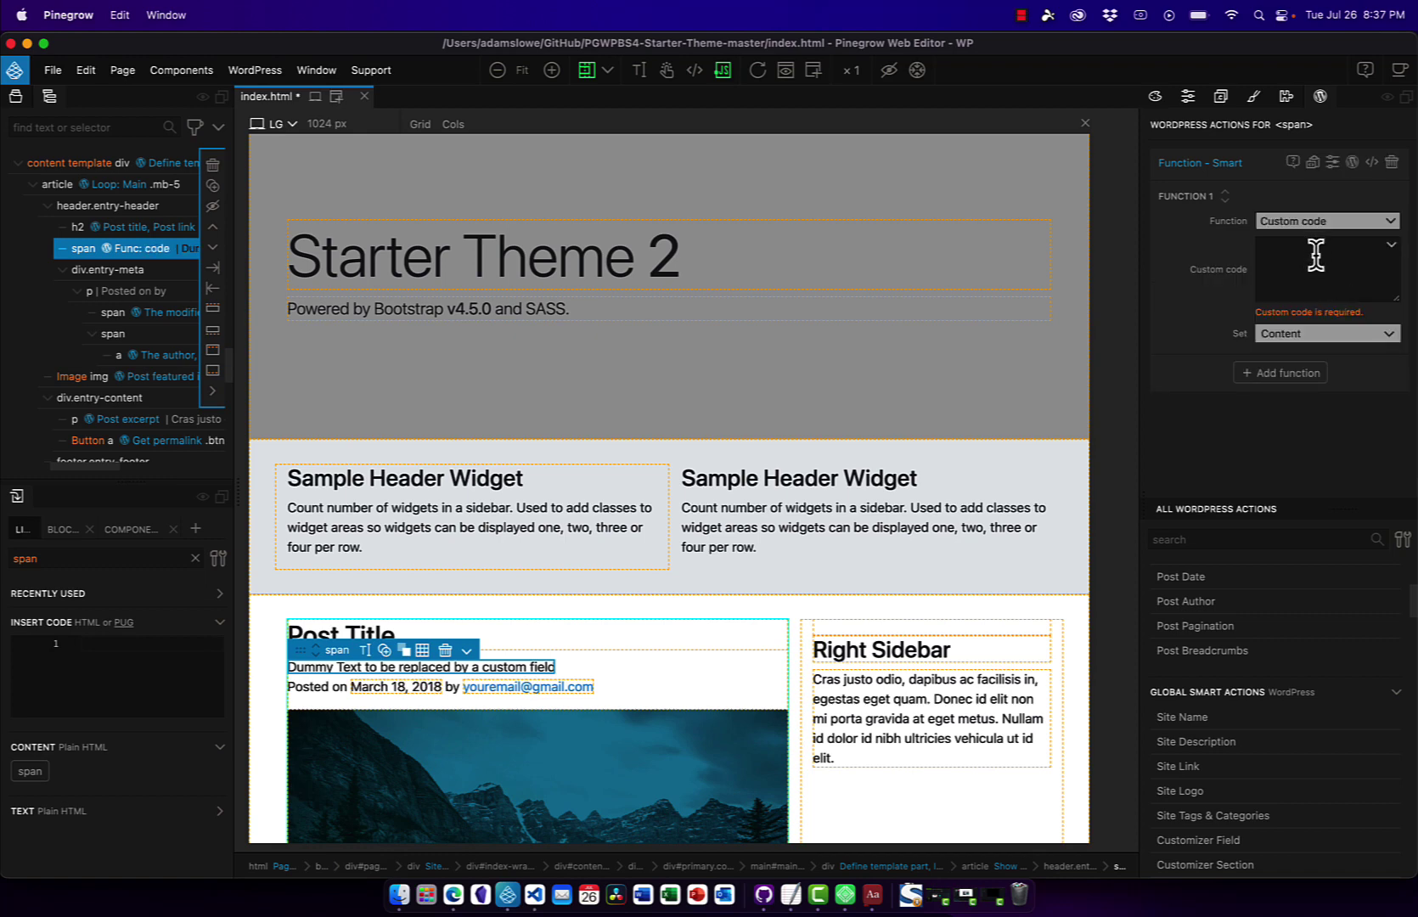
text(rwmb_the_value( 'metabox_text' ))
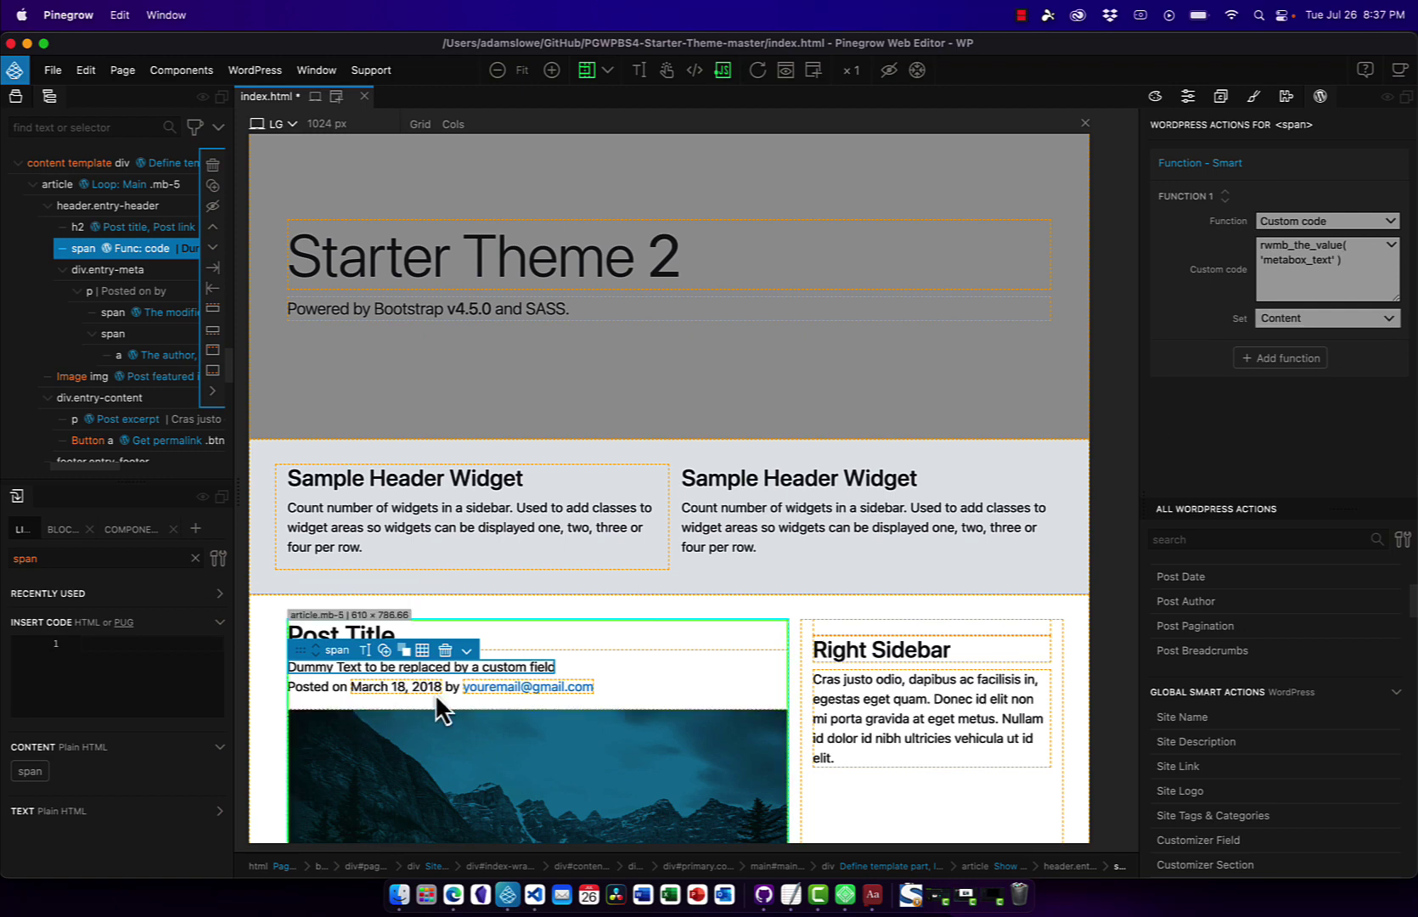
click(1378, 318)
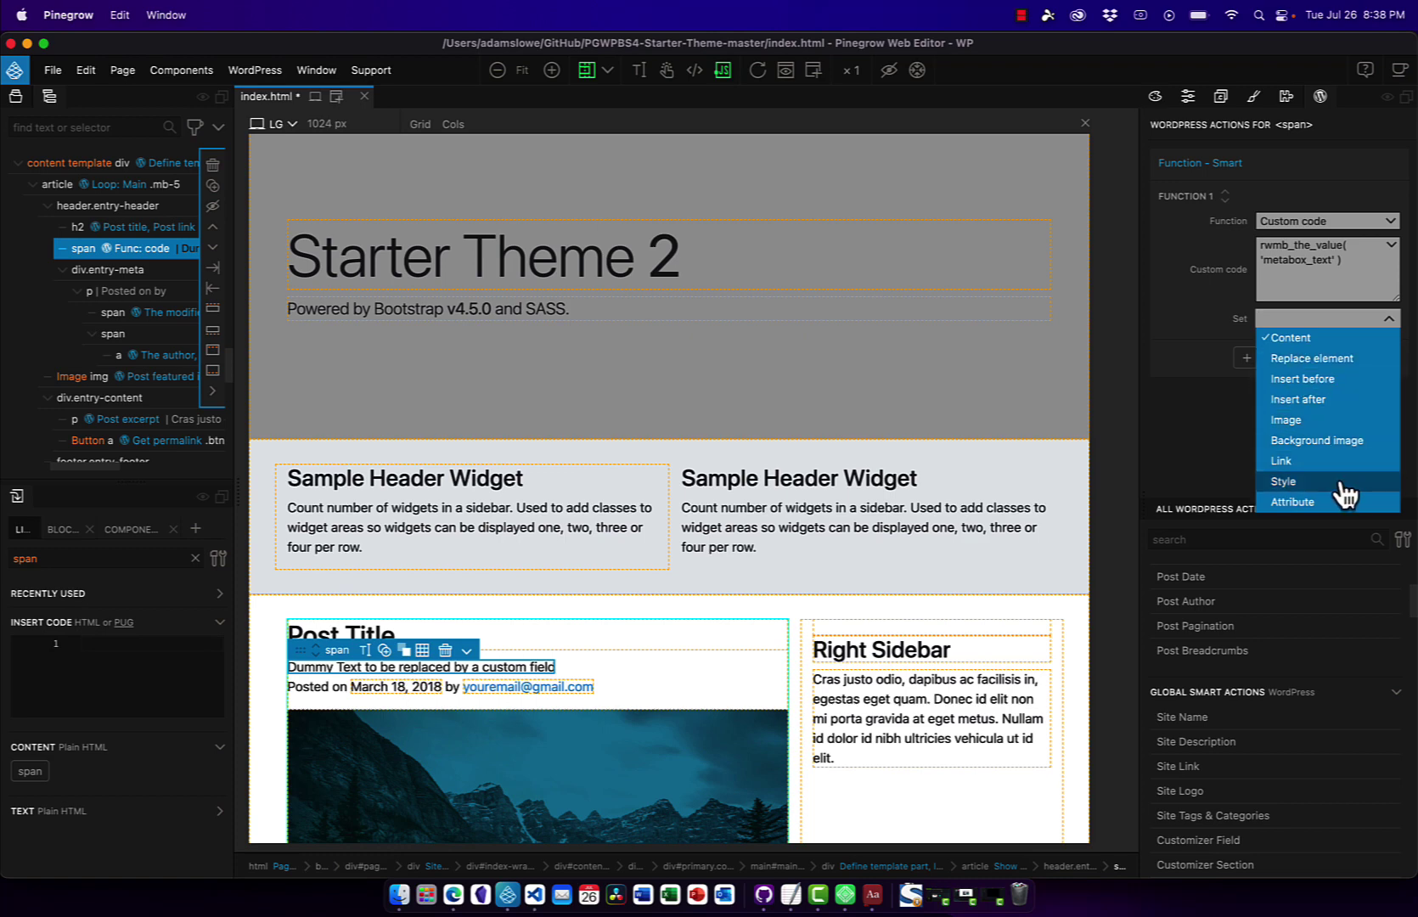
click(1225, 430)
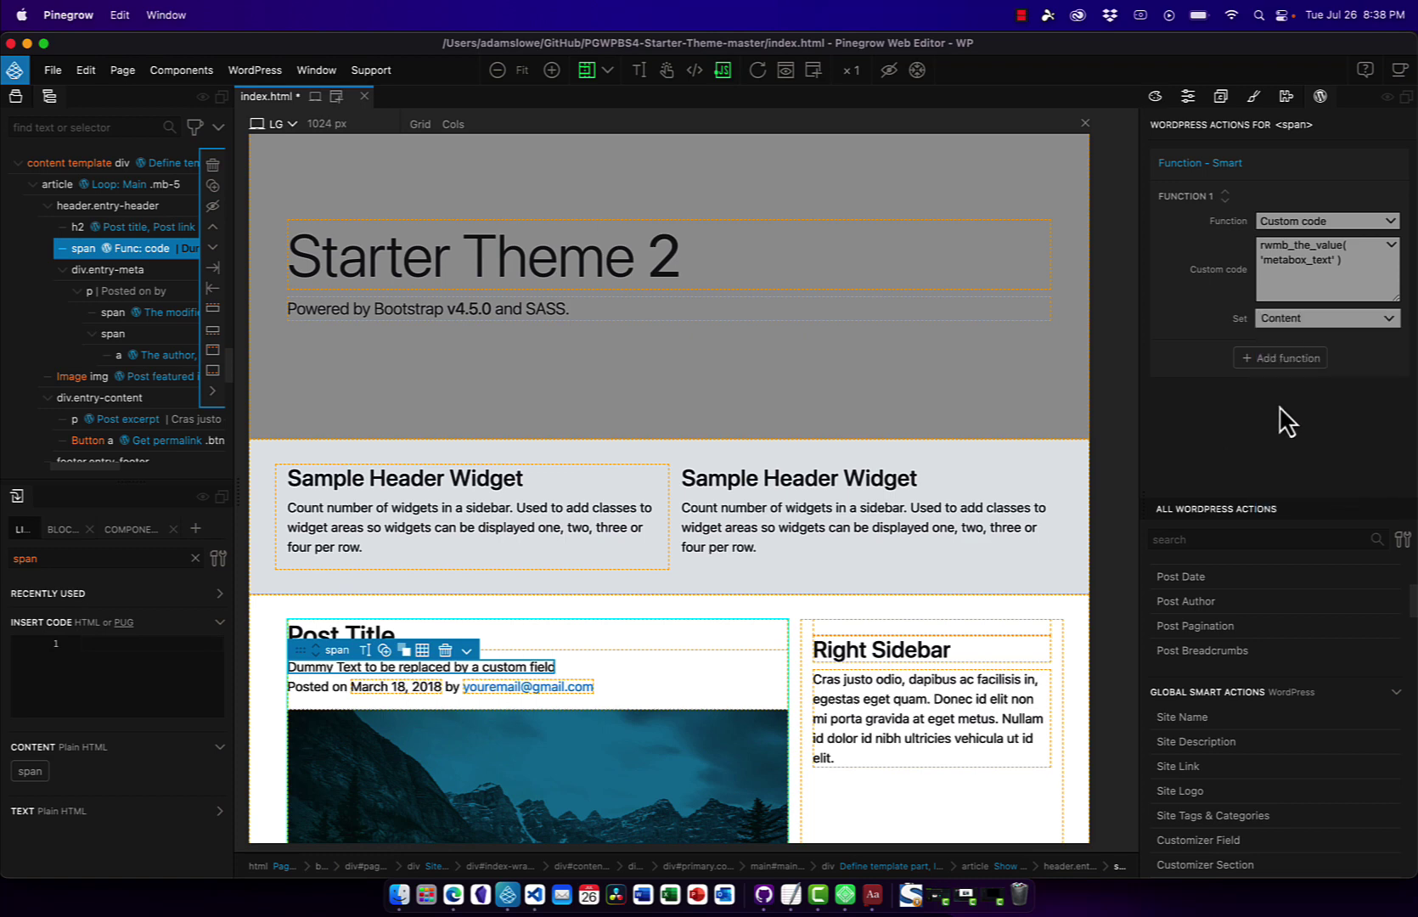
Save the template and reload the live site to confirm Custom Metabox Text appears
key(super+s)
key(super+Tab)
key(super+r)
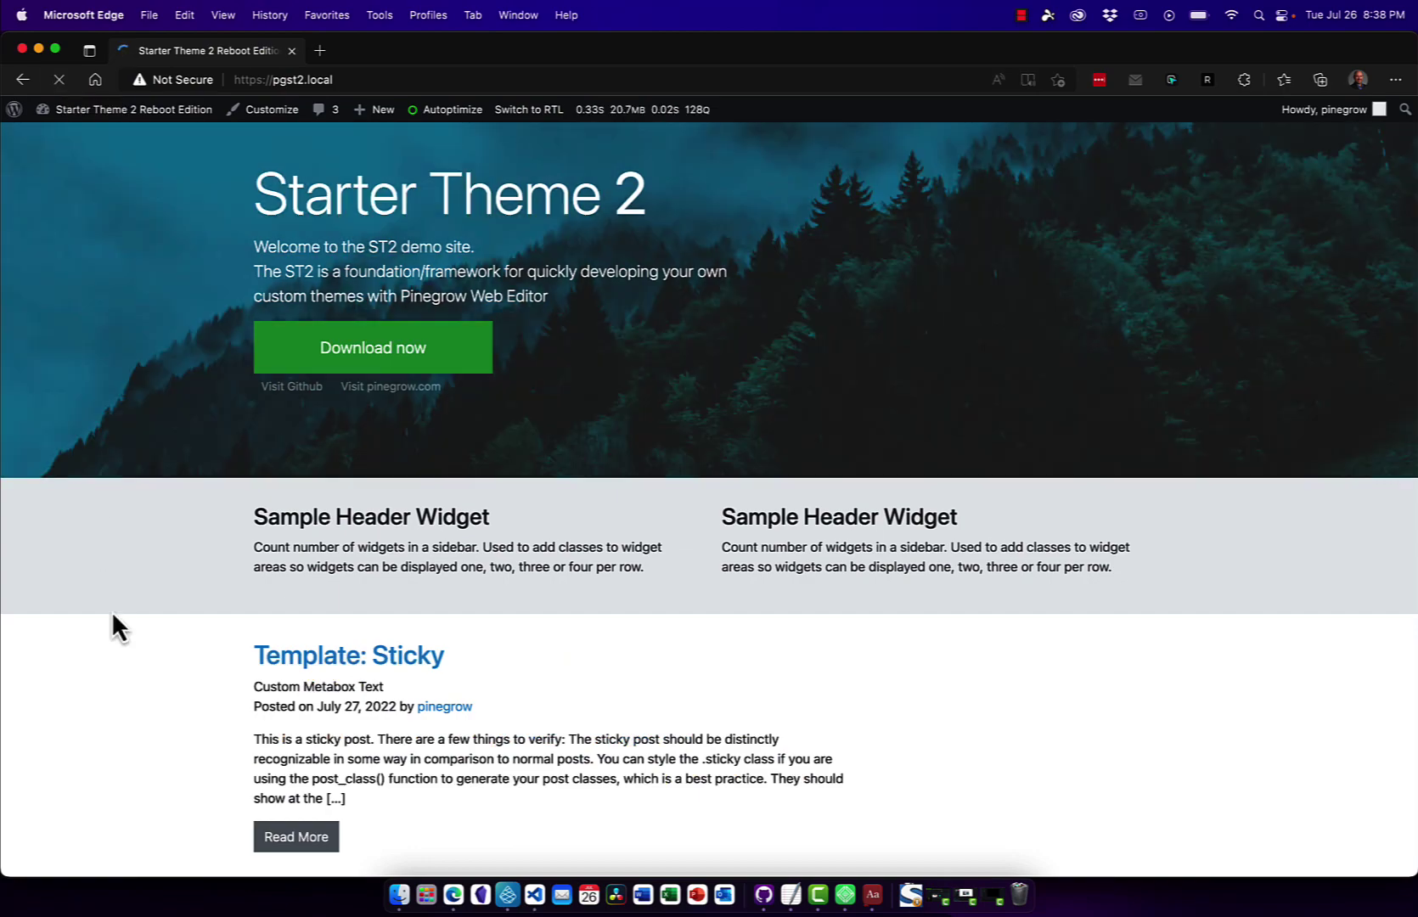
key(super+Tab)
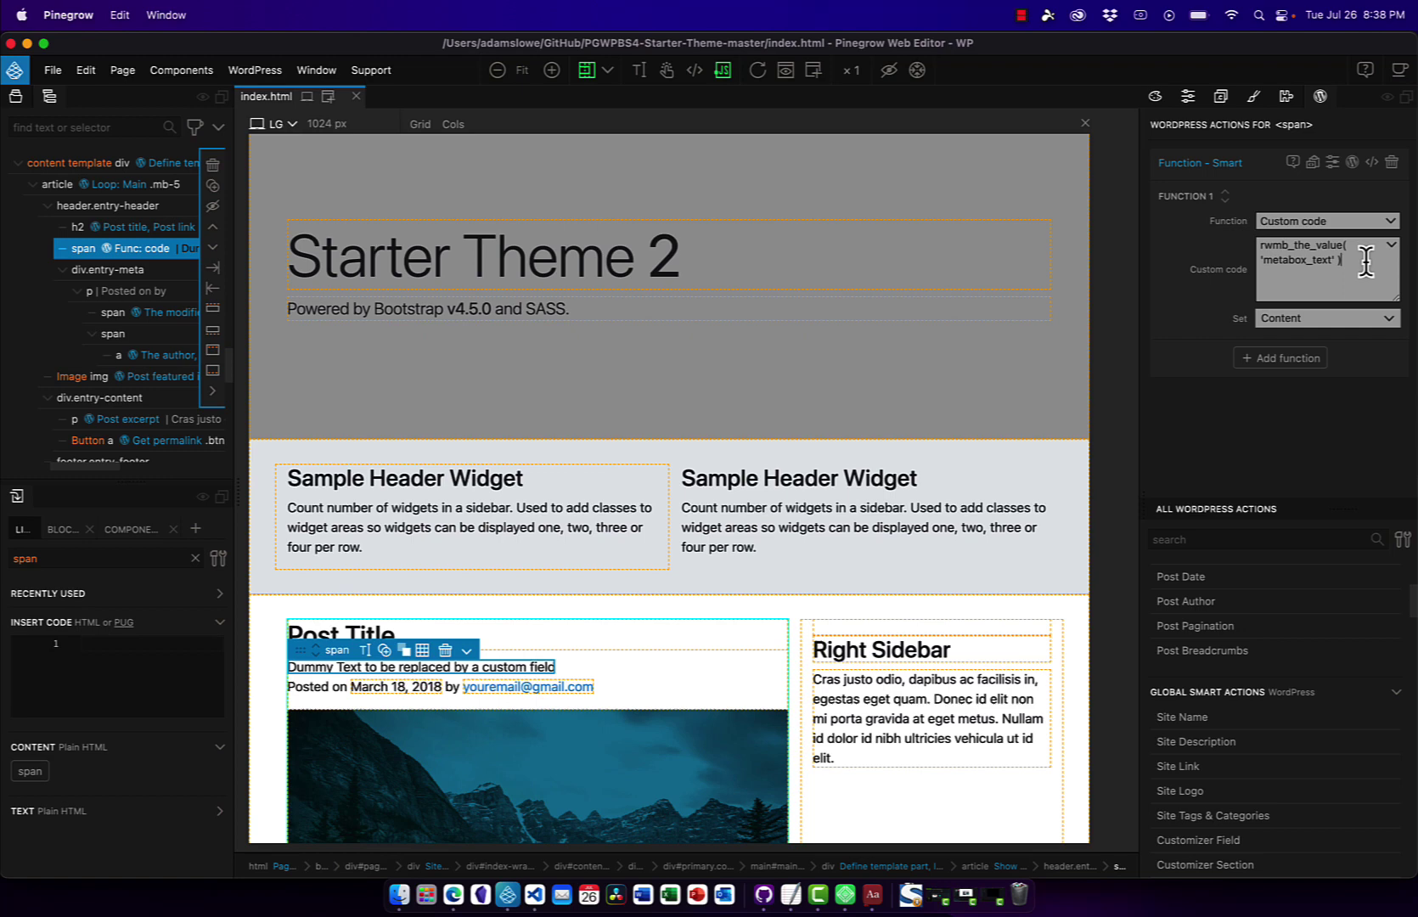
Try a Display ACF Field action with test_field, then undo back to the Post Field binding
key(super+z)
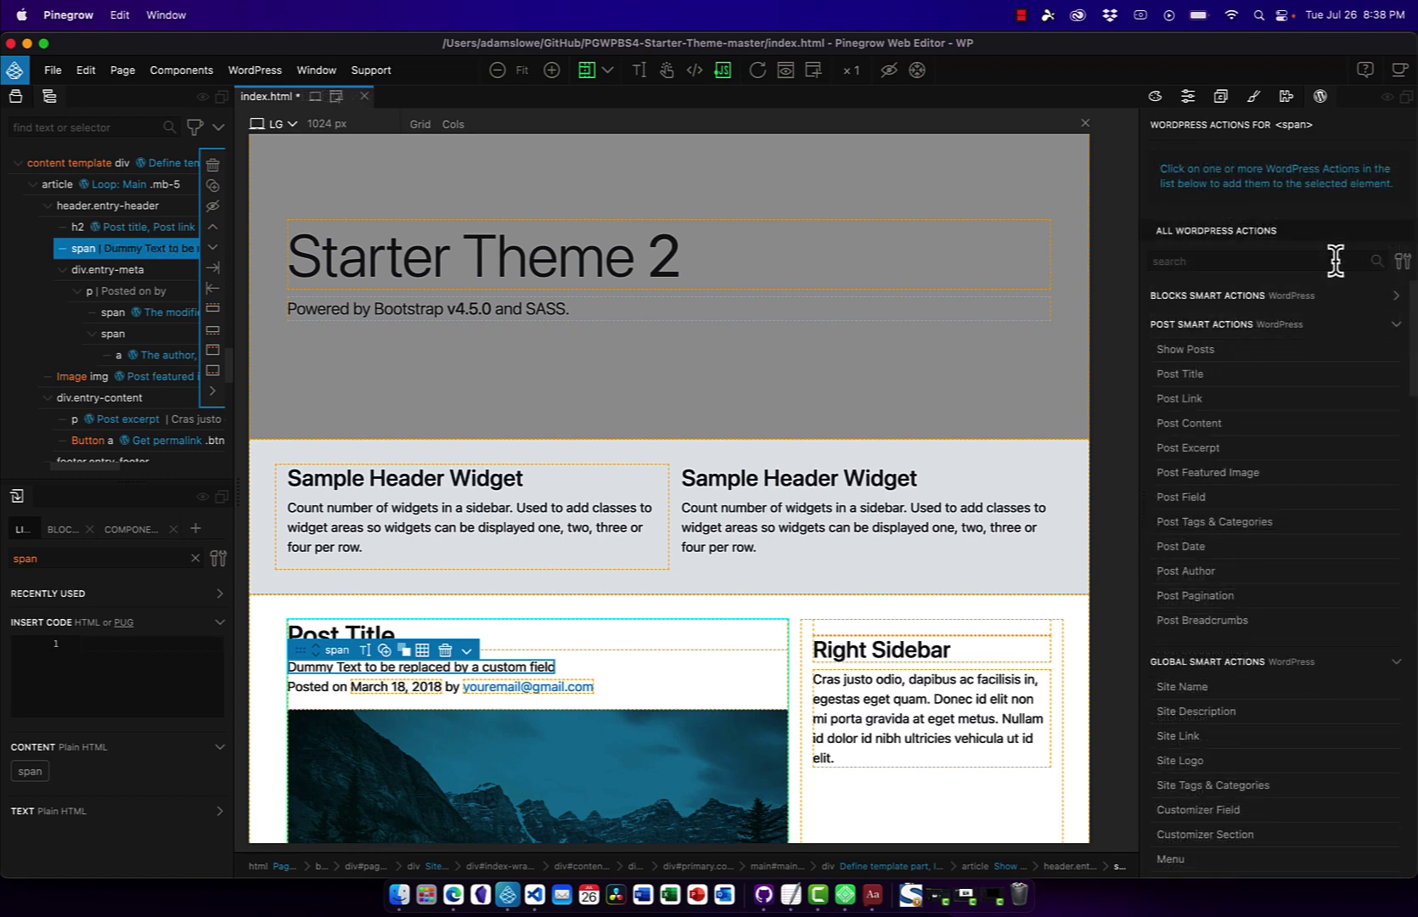
click(1335, 262)
text(acf)
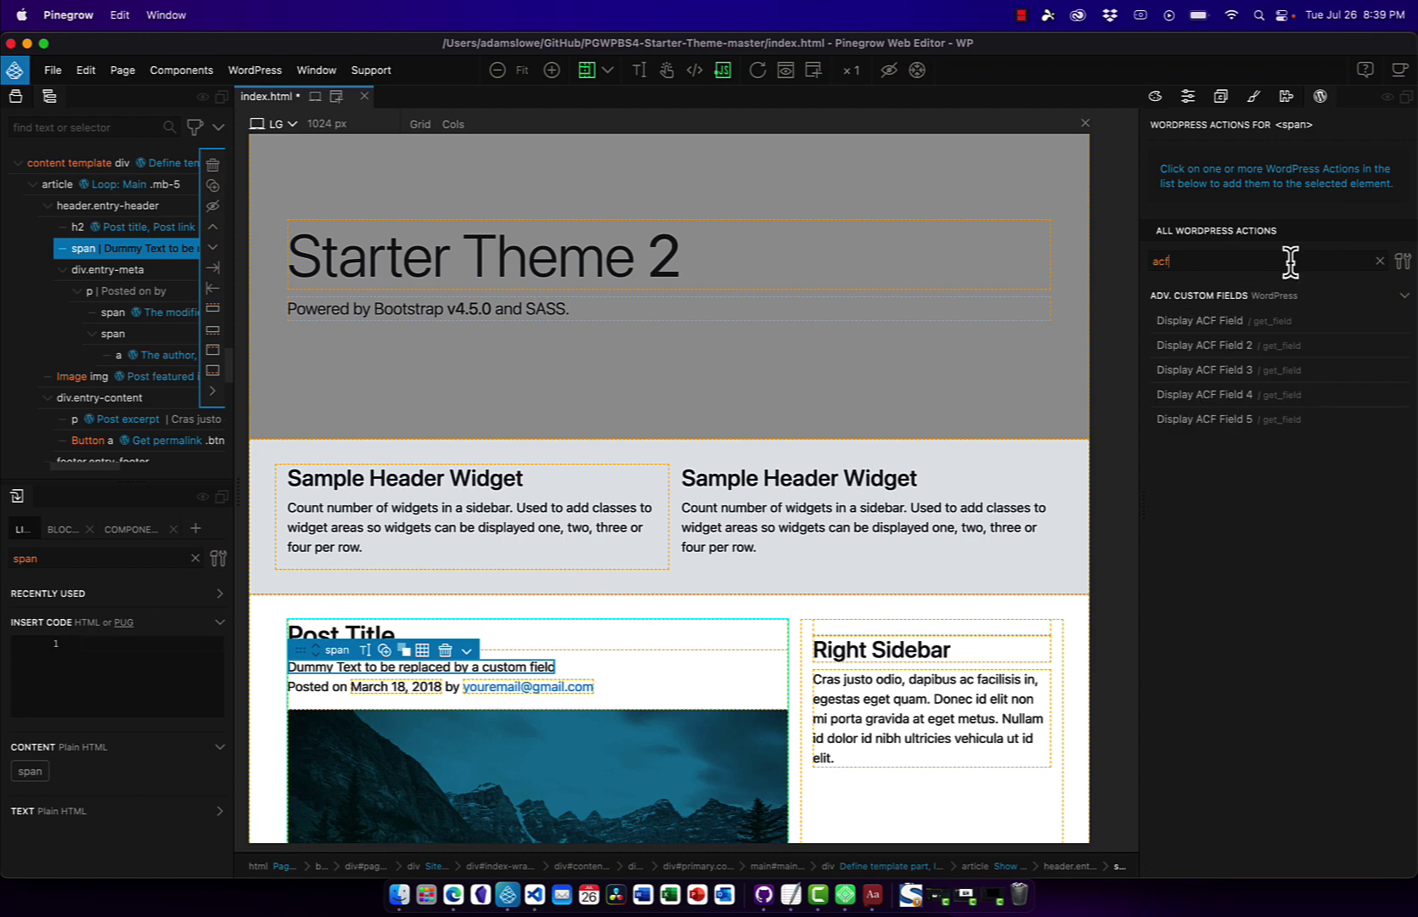
click(1200, 321)
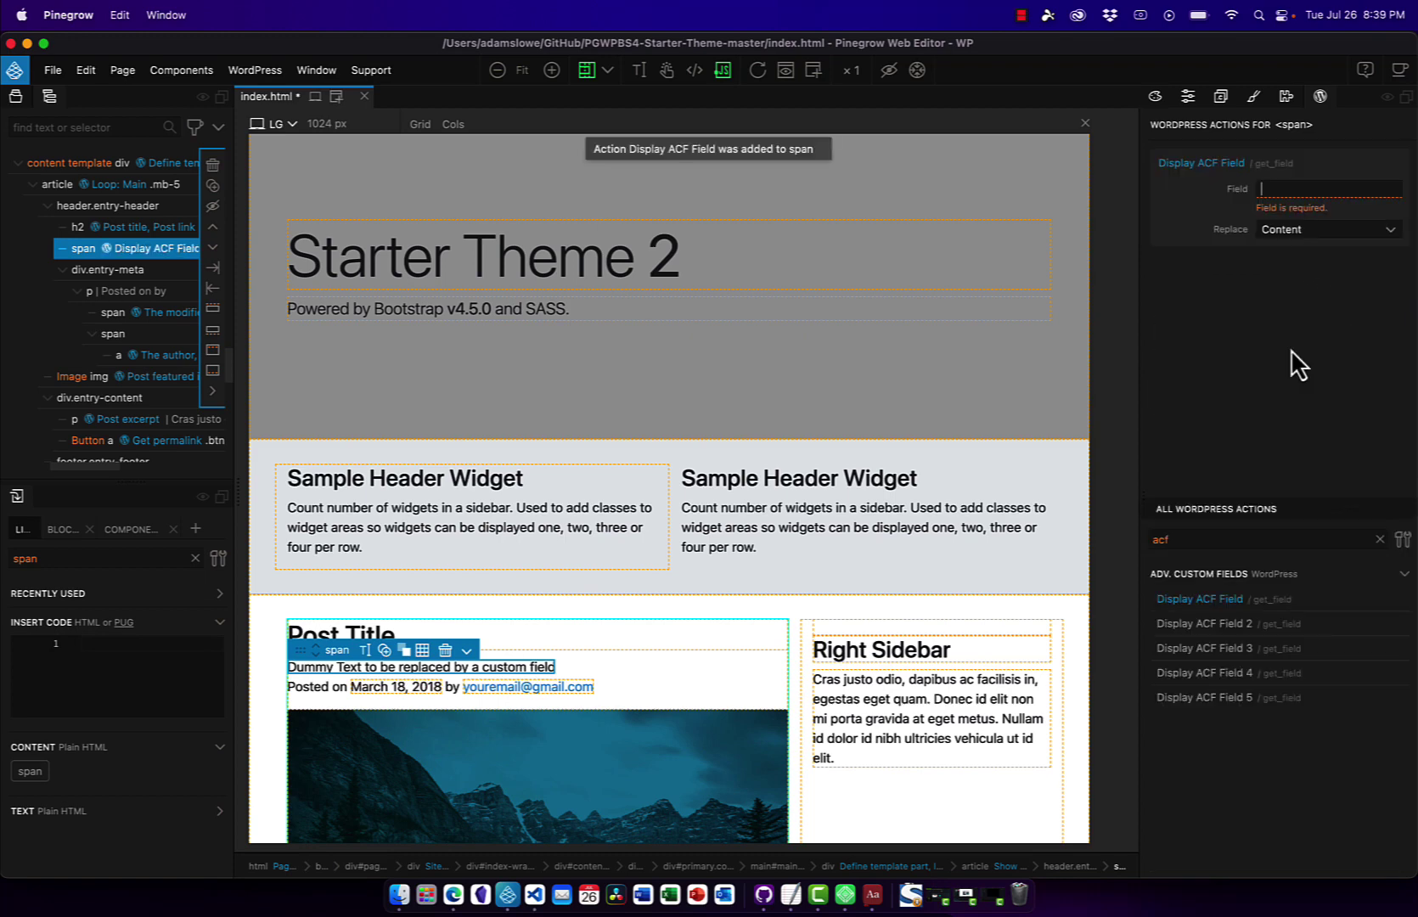
text(test_field)
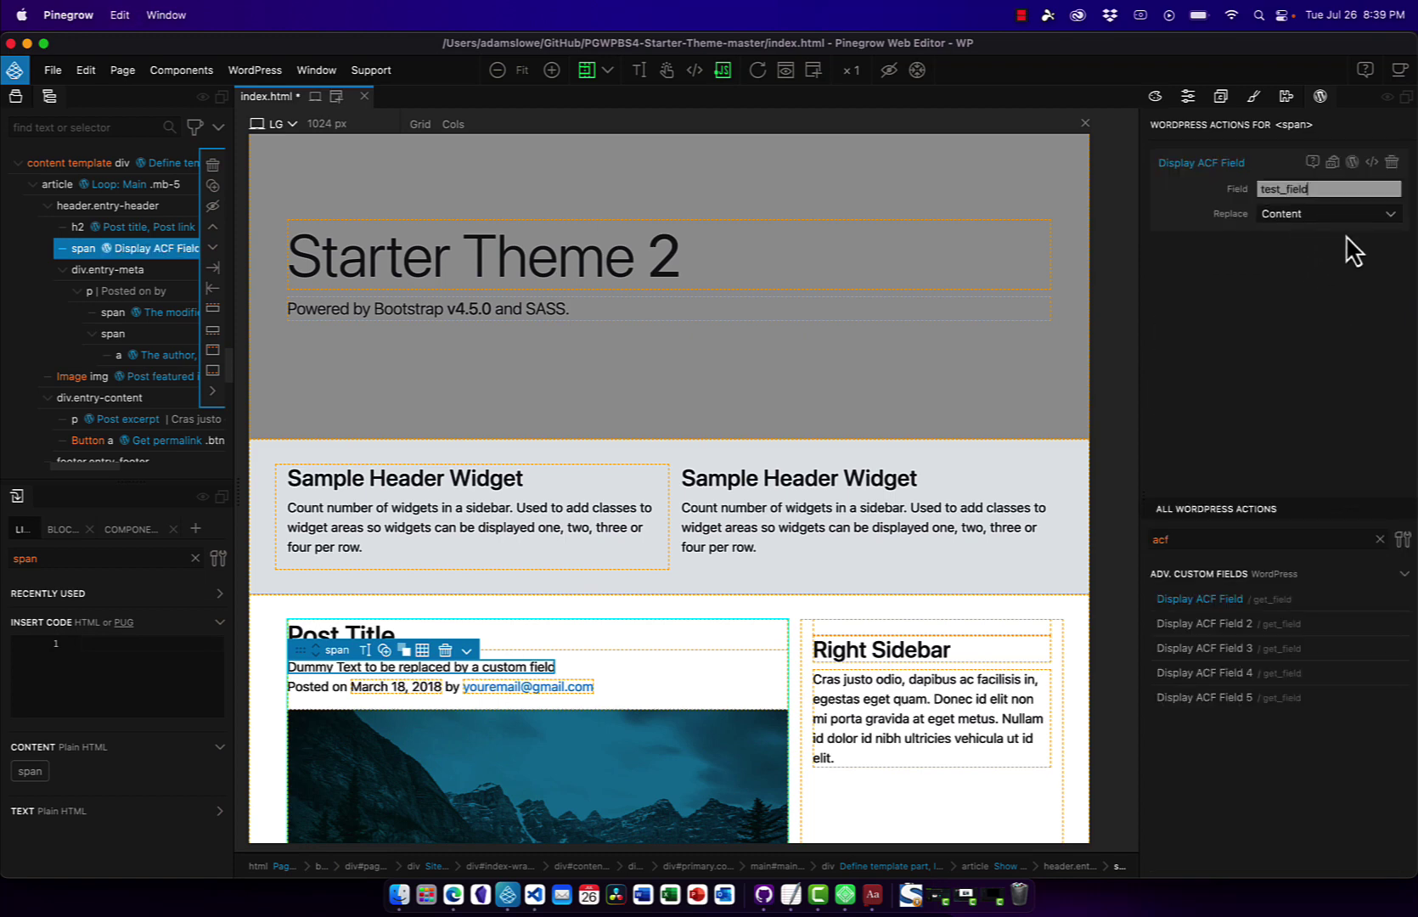
key(Return)
click(1363, 217)
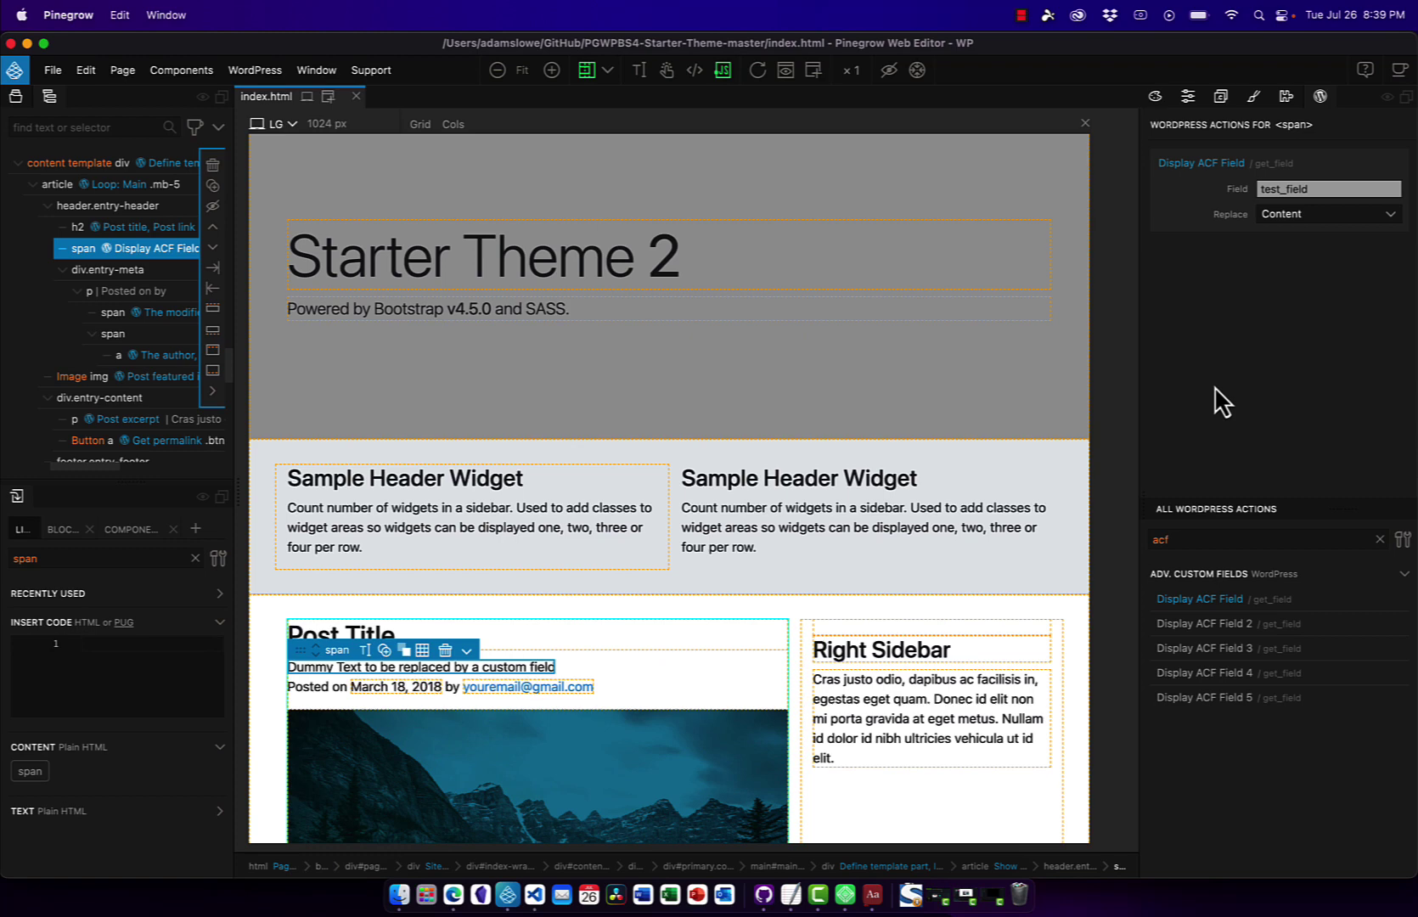
key(super+z)
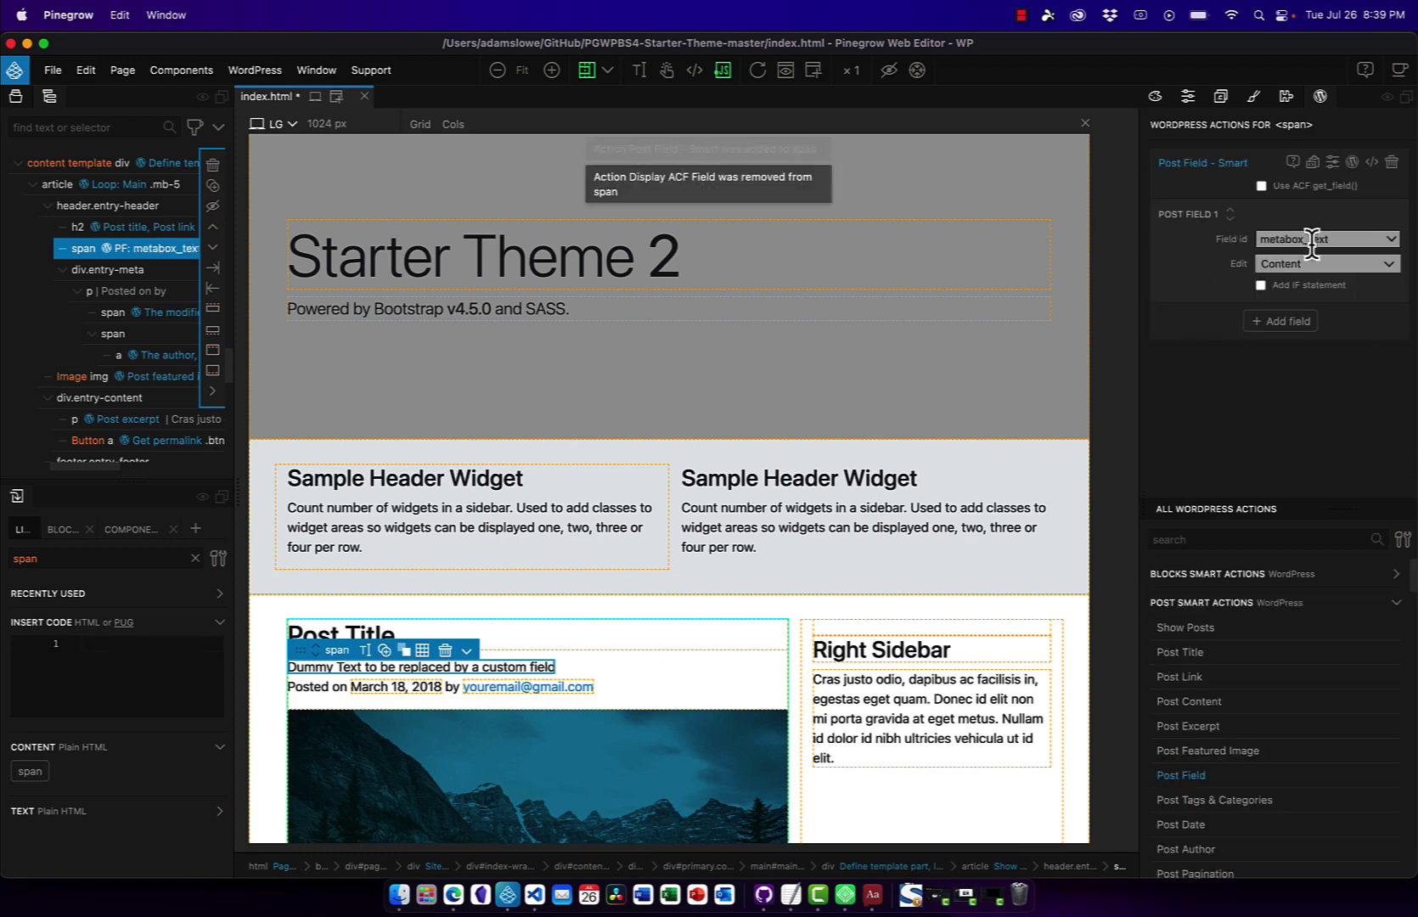